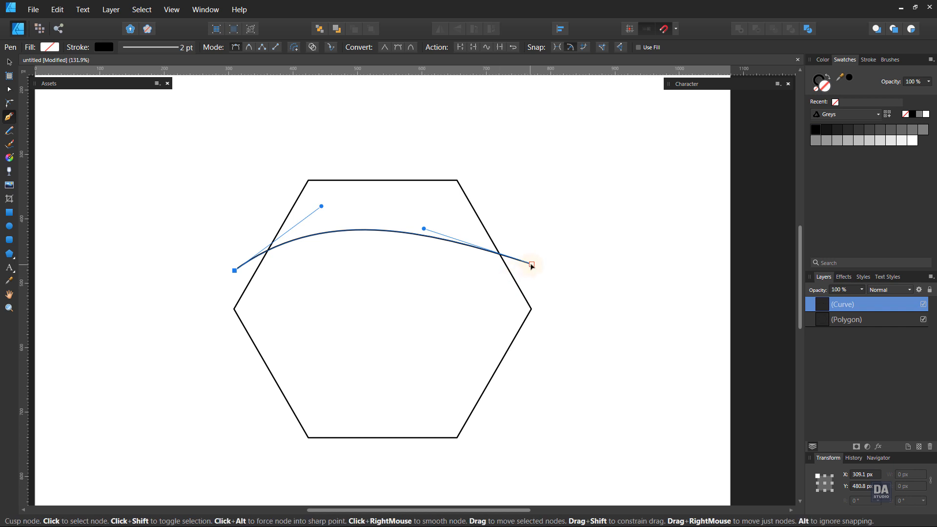
# Reshape the open curve across the hexagon's upper part into an S-shaped wave ending at about X 750 px, Y 452 px
pyautogui.moveTo(531, 264)
pyautogui.mouseDown()
pyautogui.moveTo(531, 275)
pyautogui.moveTo(527, 264)
pyautogui.mouseUp()
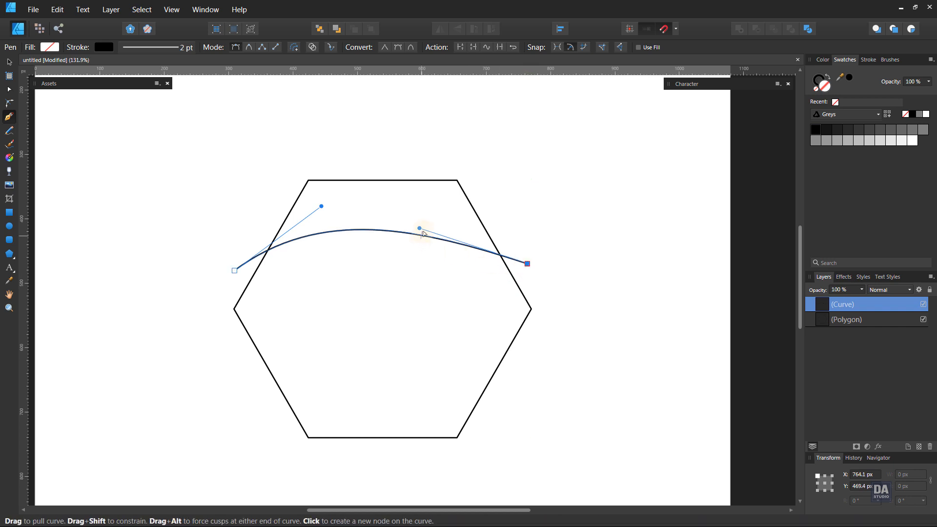
pyautogui.moveTo(424, 230); pyautogui.dragTo(410, 349)
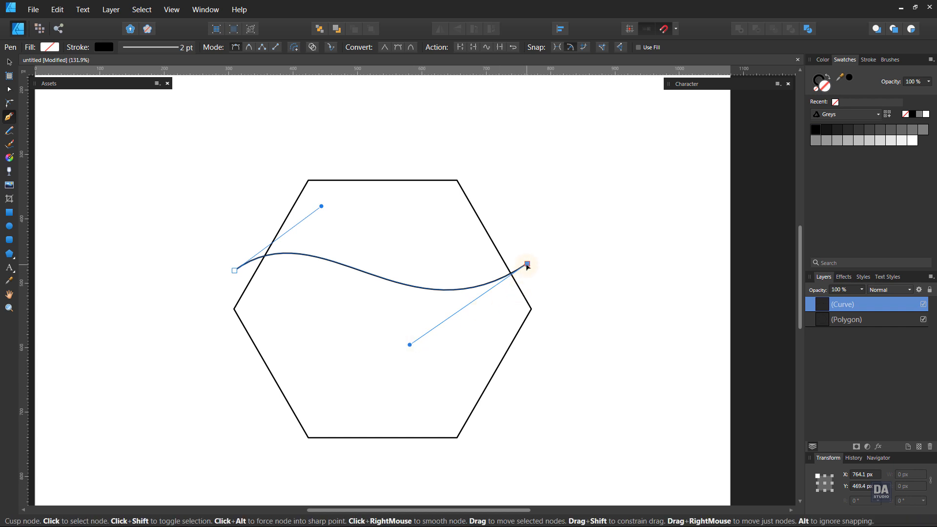
pyautogui.moveTo(527, 264); pyautogui.dragTo(518, 252)
pyautogui.moveTo(401, 334); pyautogui.dragTo(433, 354)
pyautogui.moveTo(321, 206); pyautogui.dragTo(317, 170)
# Continue the upper wave with straight segments around the hexagon's lower outline into a closed shape, and clip it inside the polygon
pyautogui.click(519, 252)
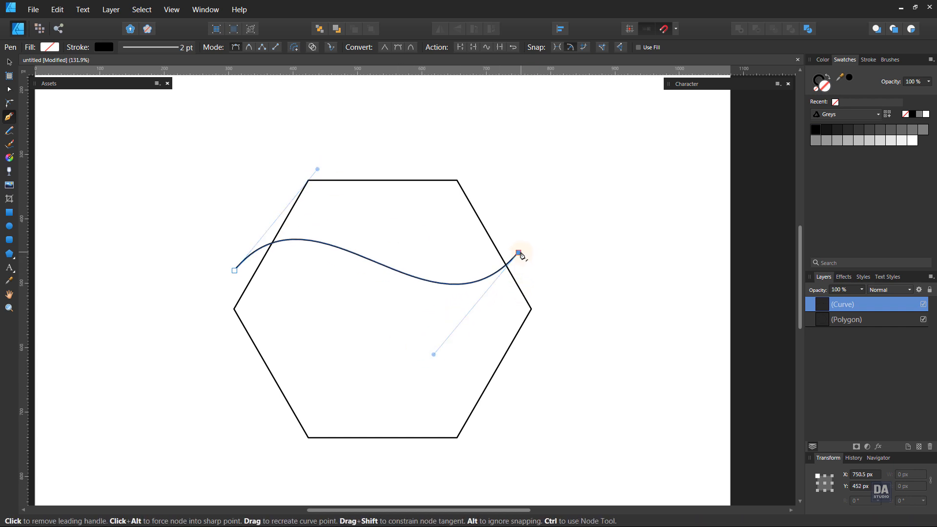
pyautogui.click(554, 304)
pyautogui.click(476, 454)
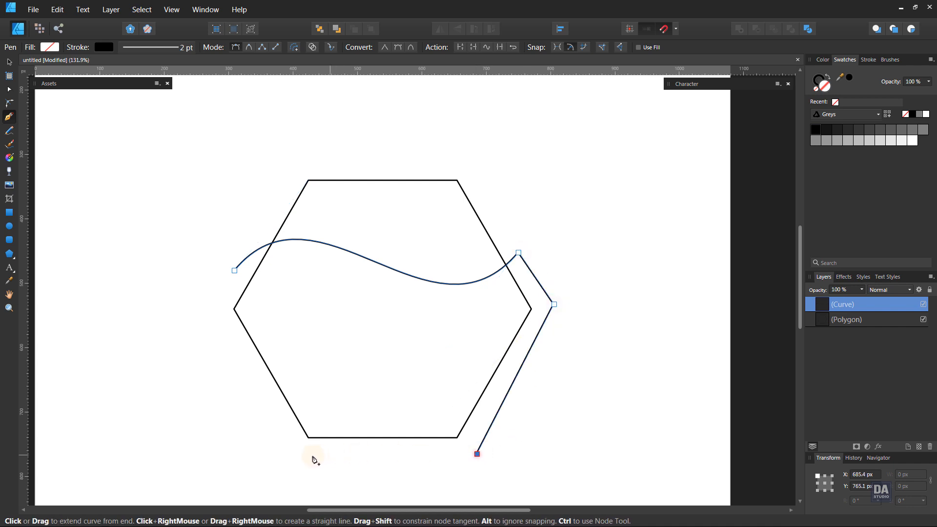
pyautogui.click(307, 457)
pyautogui.click(221, 314)
pyautogui.click(235, 272)
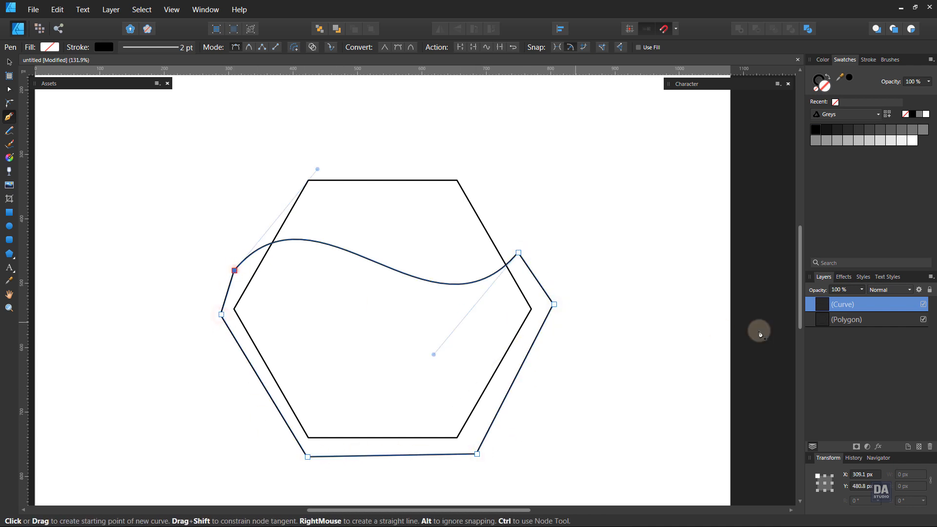
pyautogui.moveTo(854, 306); pyautogui.dragTo(847, 323)
pyautogui.click(638, 357)
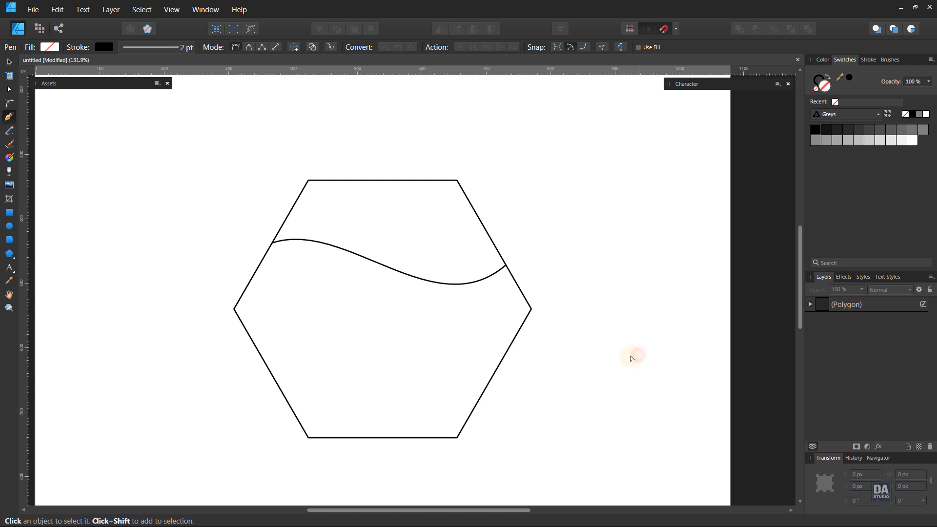
# Draw a second S-shaped wave across the hexagon's middle with the Pen tool, from about X 297, Y 554 px to X 781, Y 540 px
pyautogui.click(226, 318)
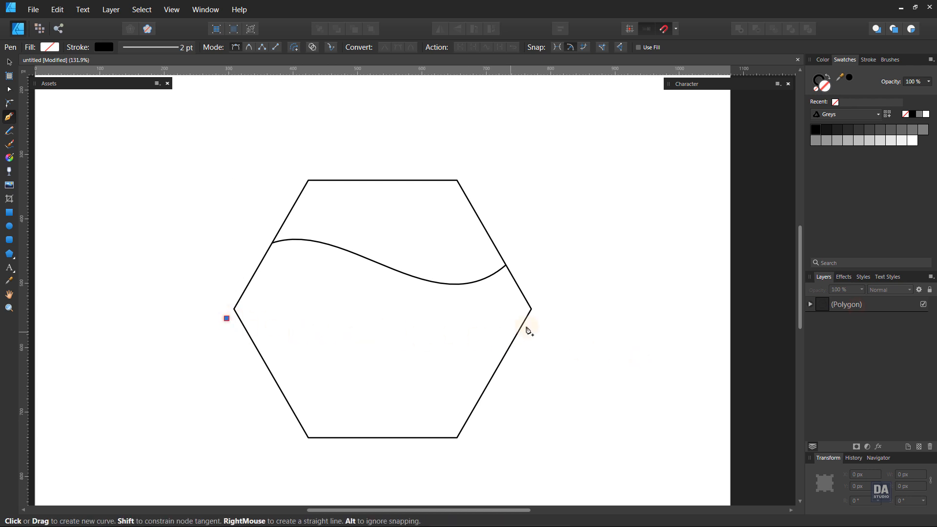
pyautogui.click(546, 309)
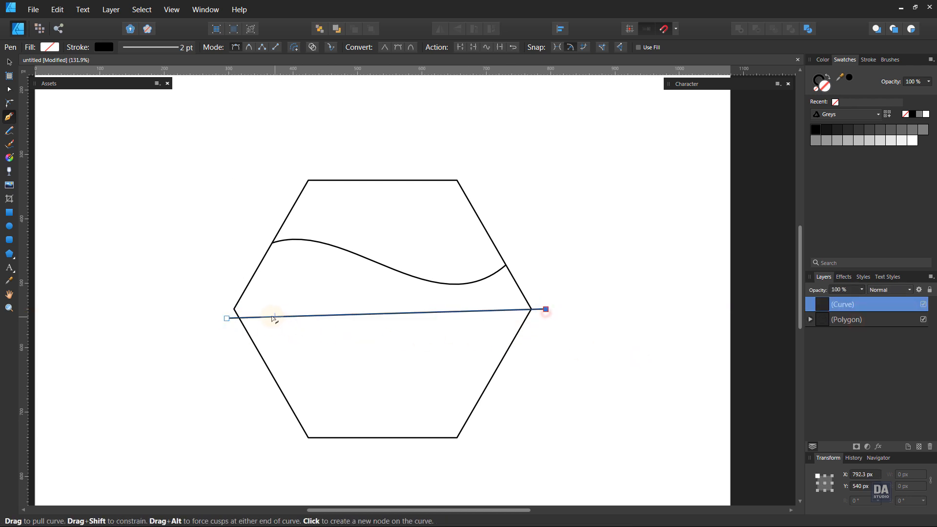
pyautogui.moveTo(265, 319); pyautogui.dragTo(244, 287)
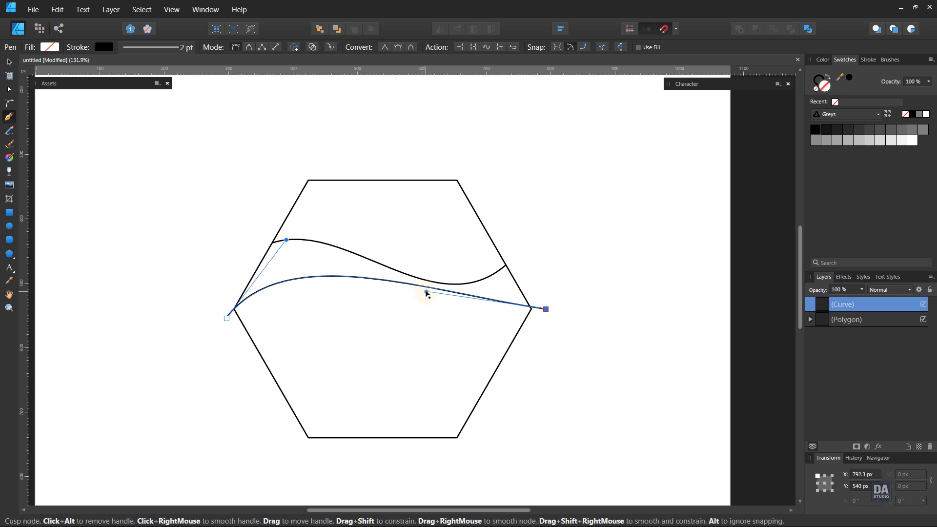
pyautogui.moveTo(426, 292); pyautogui.dragTo(491, 431)
pyautogui.moveTo(545, 309); pyautogui.dragTo(539, 310)
pyautogui.moveTo(288, 242); pyautogui.dragTo(293, 219)
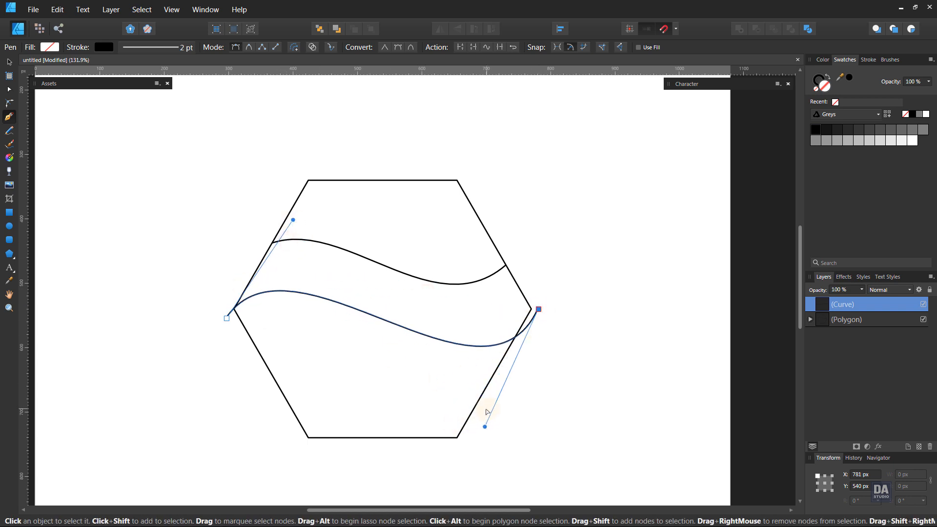
pyautogui.moveTo(484, 427); pyautogui.dragTo(489, 416)
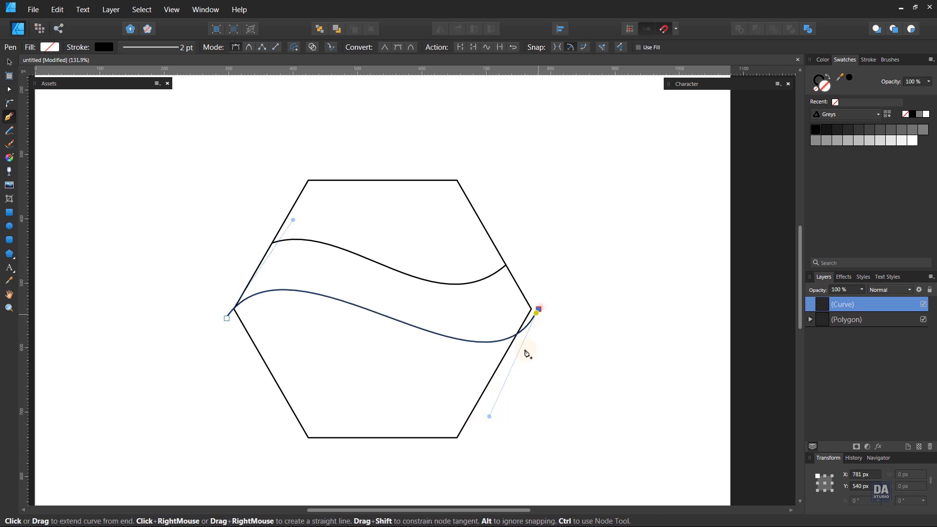
# Close the middle wave with straight segments below the hexagon and clip it inside the polygon
pyautogui.click(470, 456)
pyautogui.click(308, 457)
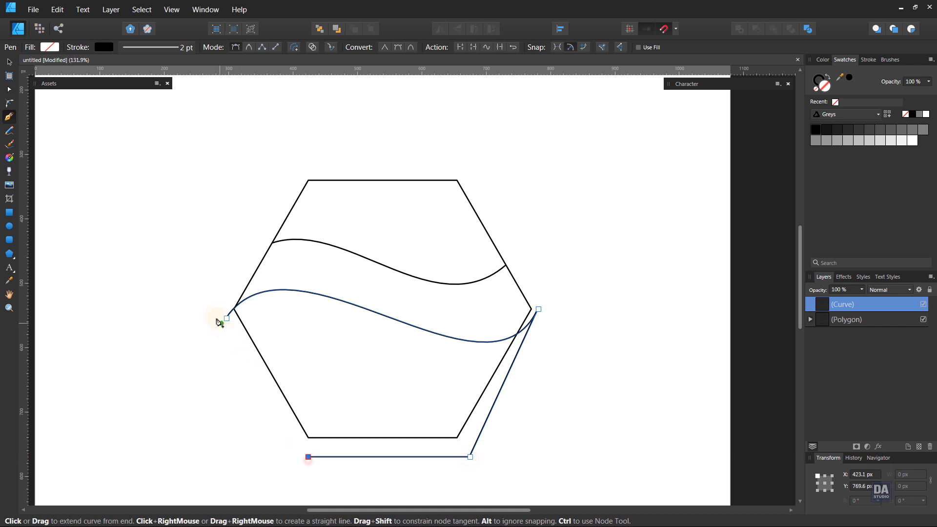
pyautogui.click(227, 320)
pyautogui.moveTo(849, 305); pyautogui.dragTo(847, 320)
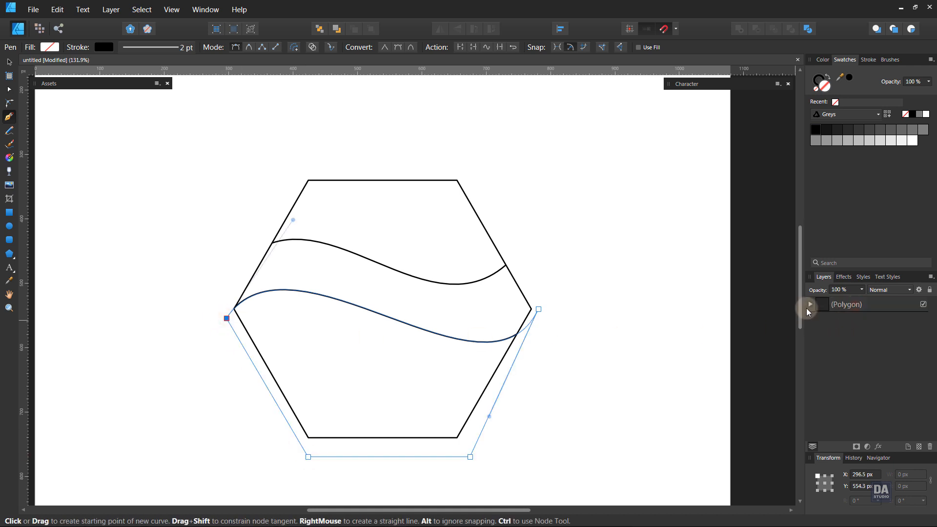
pyautogui.click(810, 304)
pyautogui.keyDown('ctrl'); pyautogui.click(582, 385); pyautogui.keyUp('ctrl')
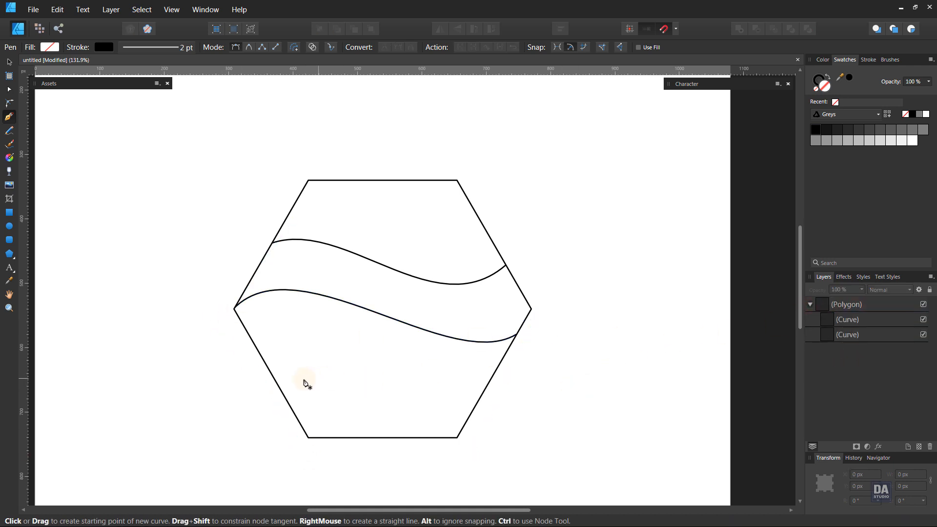
# Draw a third S-shaped wave across the hexagon's lower part, from about X 334, Y 631 px to X 731, Y 640 px
pyautogui.click(251, 372)
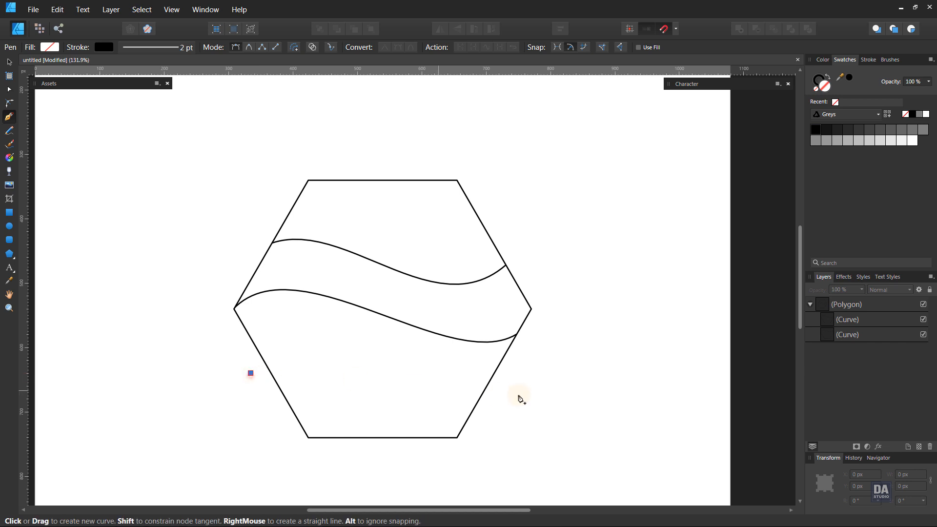
pyautogui.click(510, 373)
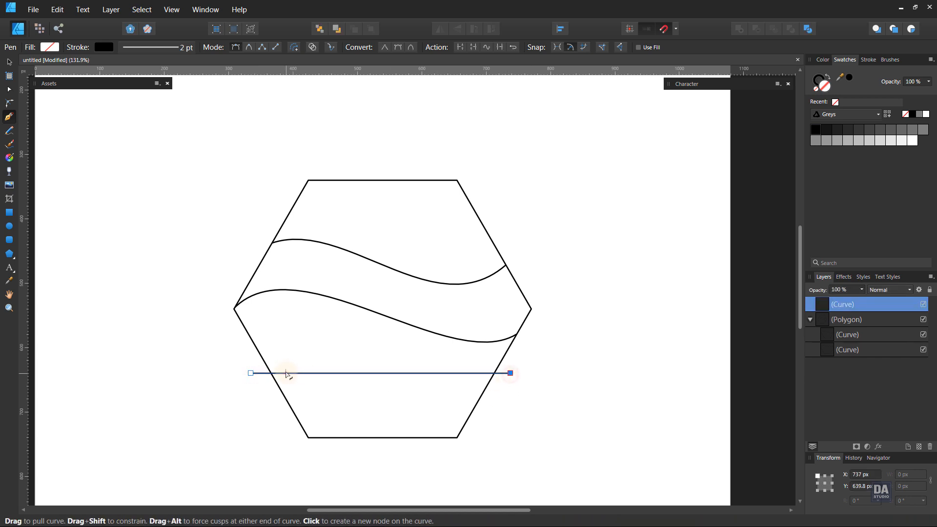
pyautogui.moveTo(286, 374); pyautogui.dragTo(266, 332)
pyautogui.moveTo(414, 348); pyautogui.dragTo(450, 453)
pyautogui.moveTo(510, 373); pyautogui.dragTo(506, 372)
pyautogui.moveTo(446, 452); pyautogui.dragTo(450, 455)
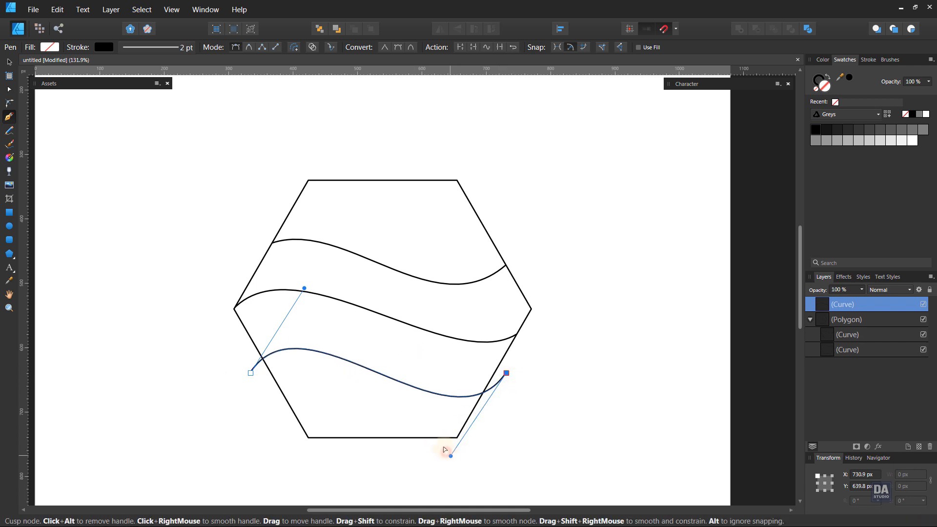
pyautogui.moveTo(304, 287)
pyautogui.mouseDown()
pyautogui.moveTo(309, 272)
pyautogui.moveTo(304, 278)
pyautogui.mouseUp()
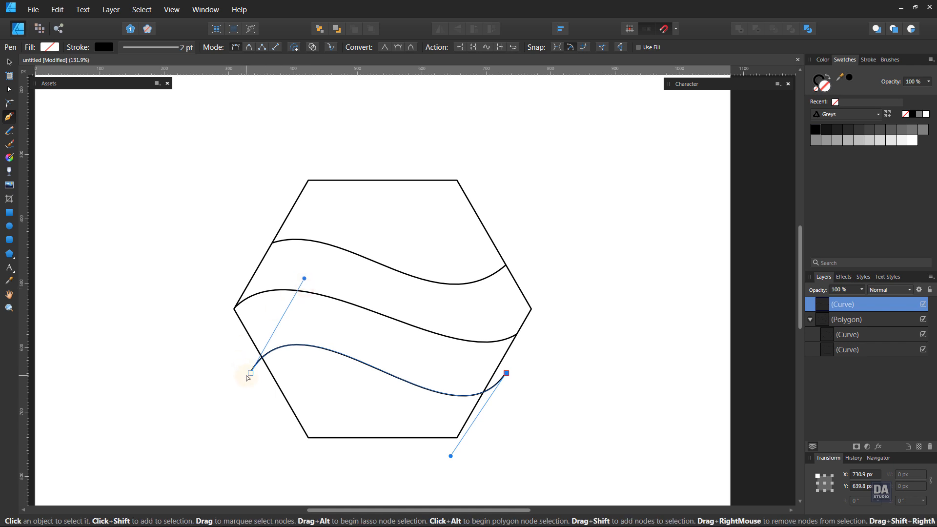
pyautogui.moveTo(247, 376); pyautogui.dragTo(249, 368)
pyautogui.moveTo(305, 277); pyautogui.dragTo(323, 286)
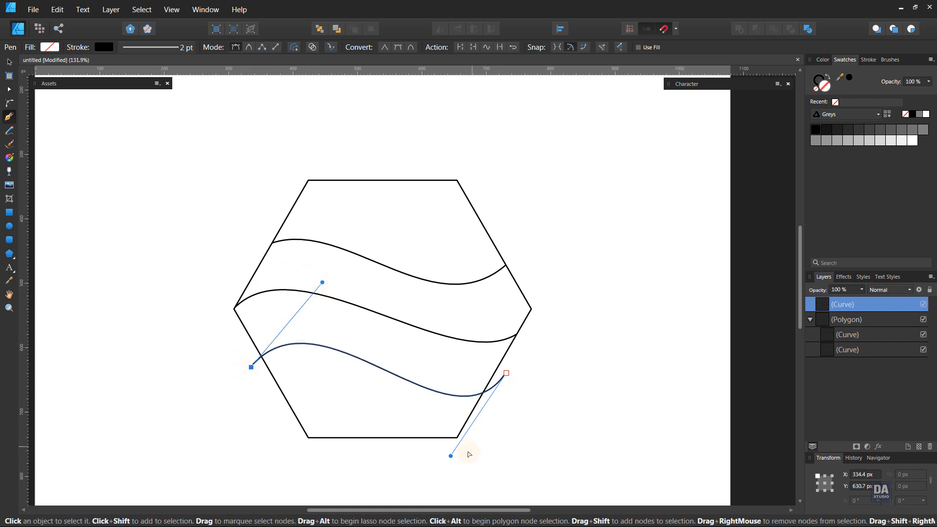
pyautogui.moveTo(451, 456); pyautogui.dragTo(444, 448)
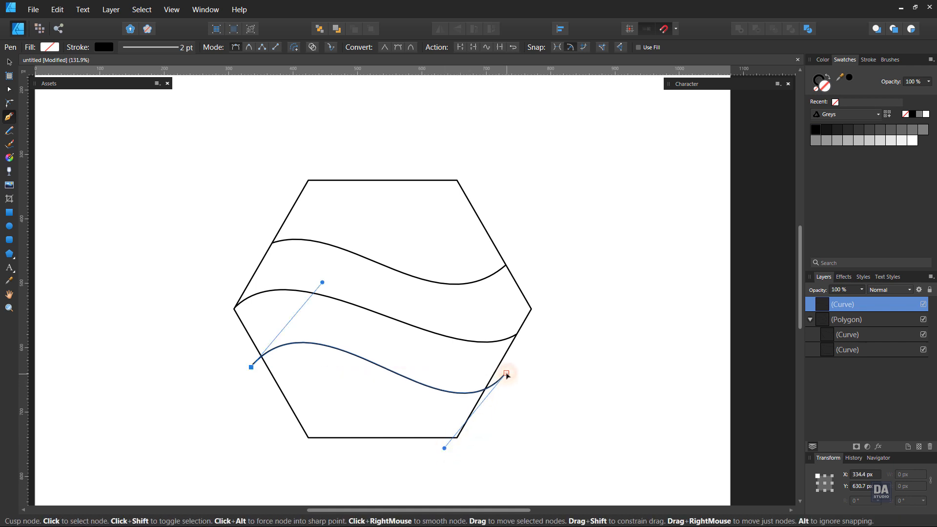
# Close the lowest wave with straight segments beneath the hexagon and clip it inside the polygon
pyautogui.press('Escape')
pyautogui.click(506, 374)
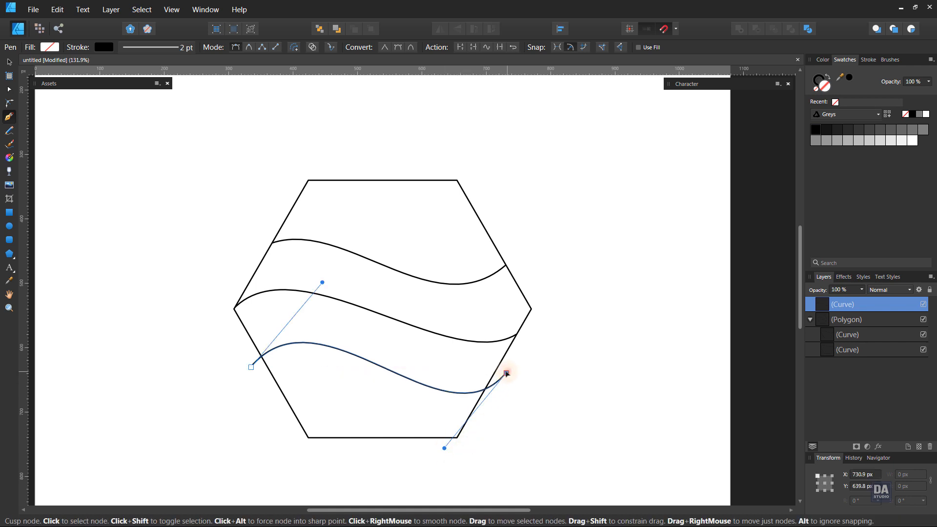
pyautogui.click(462, 457)
pyautogui.click(310, 457)
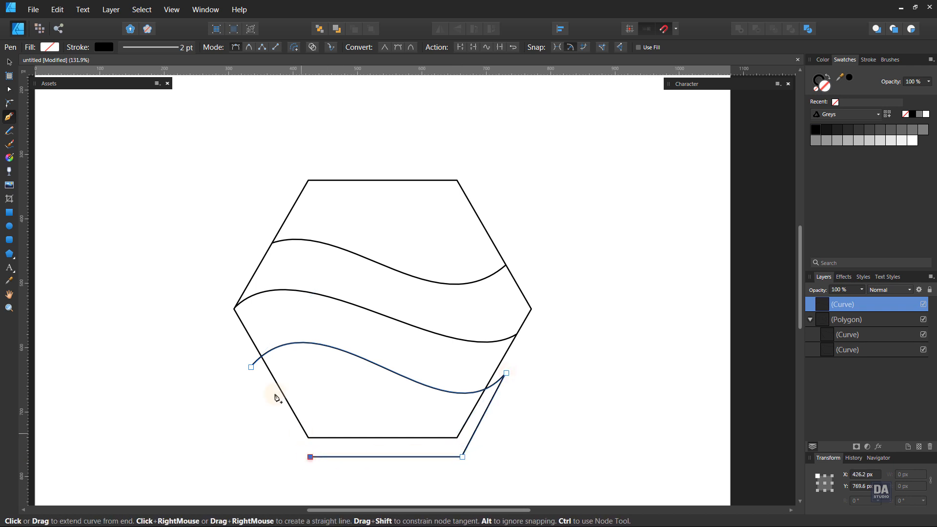
pyautogui.click(250, 367)
pyautogui.moveTo(858, 309); pyautogui.dragTo(813, 326)
pyautogui.keyDown('ctrl'); pyautogui.click(591, 385); pyautogui.keyUp('ctrl')
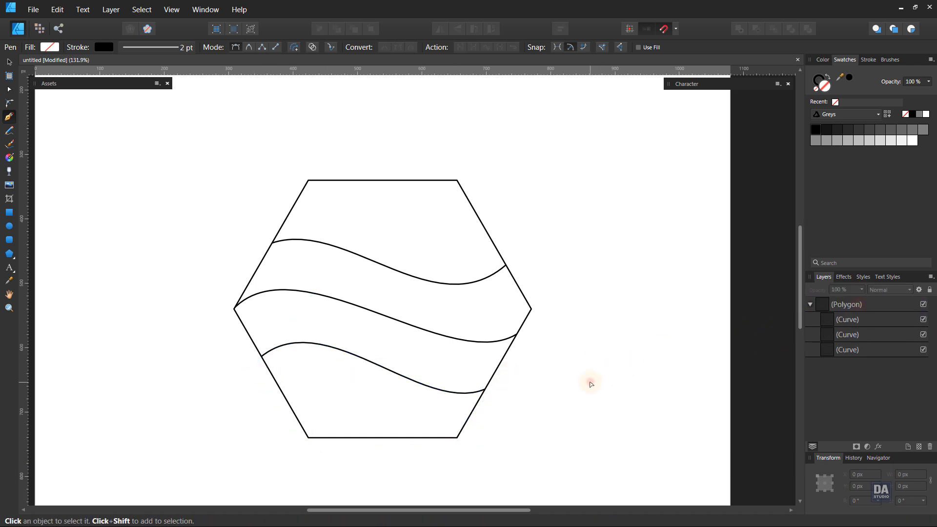
pyautogui.click(587, 377)
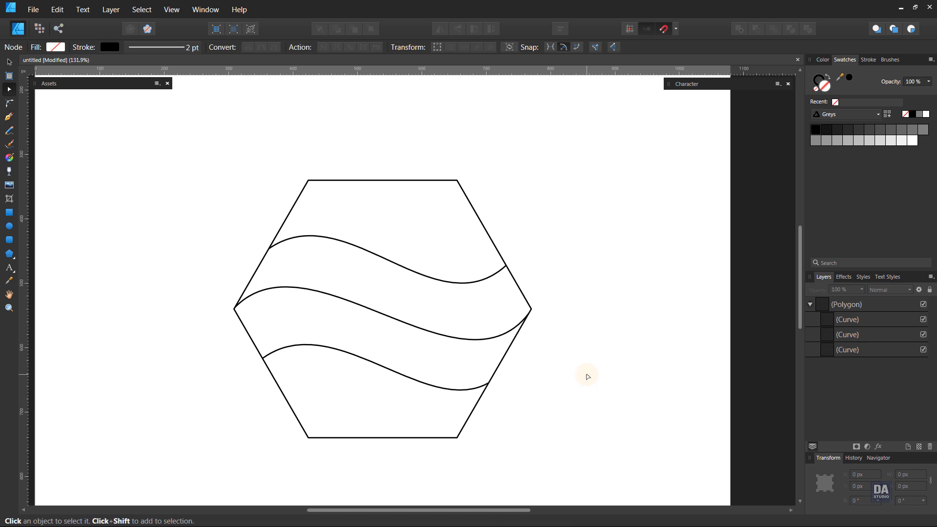
# Fill the hexagon with light grey and stretch a linear gradient from its lower-left corner to its upper-right corner
pyautogui.press('v')
pyautogui.click(853, 306)
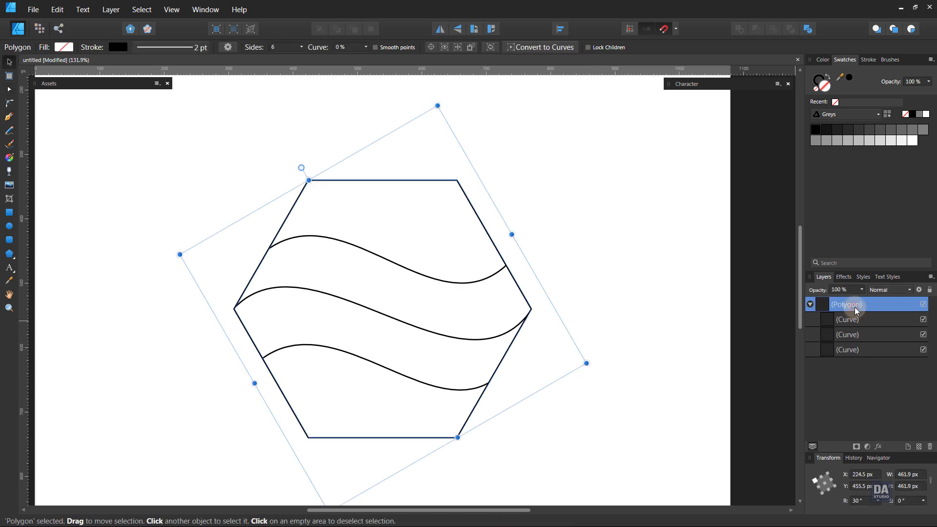
pyautogui.click(10, 158)
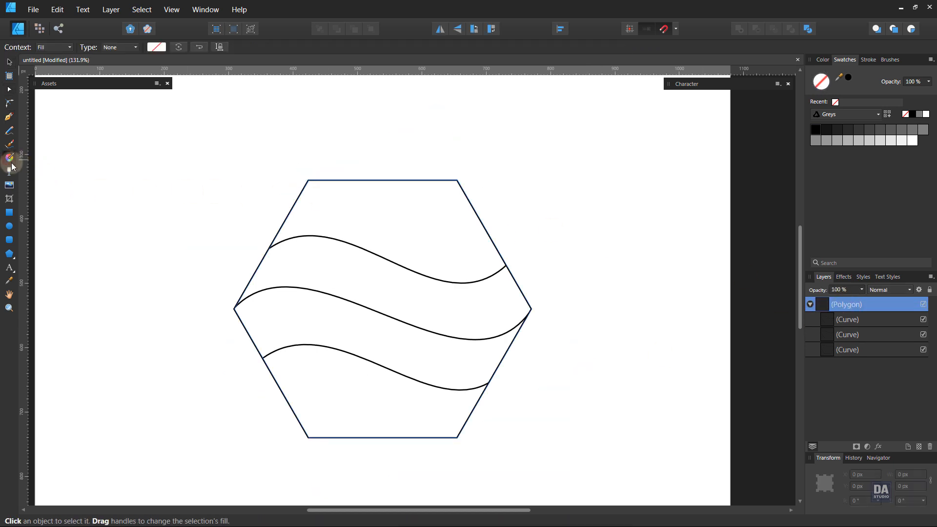
pyautogui.click(824, 131)
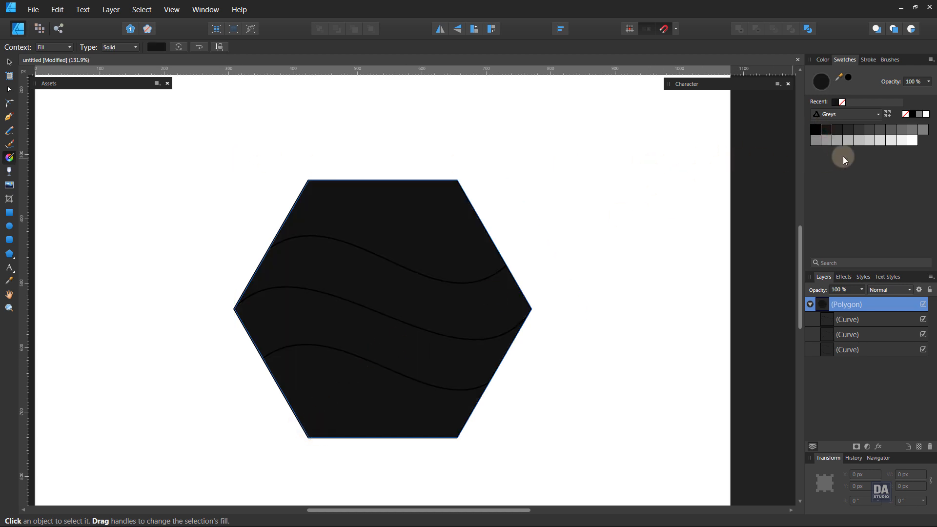
pyautogui.click(860, 141)
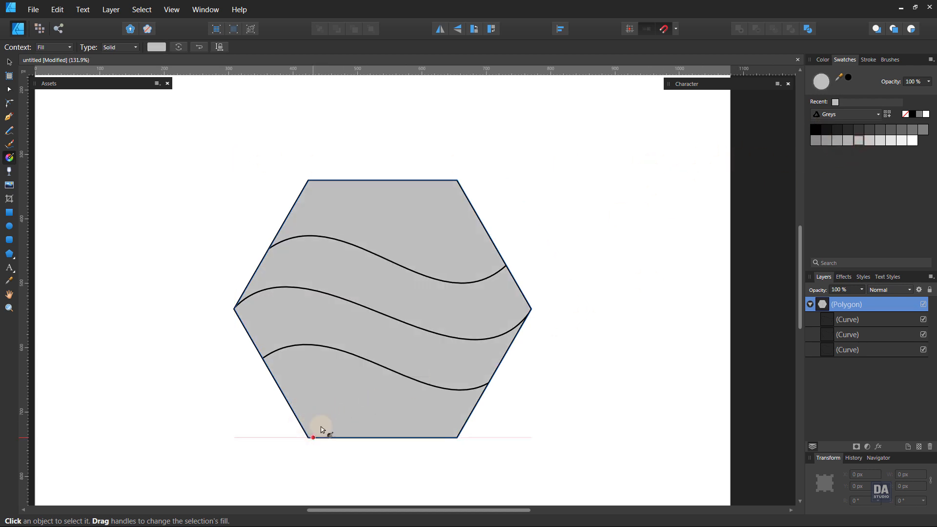
pyautogui.moveTo(321, 429); pyautogui.dragTo(453, 181)
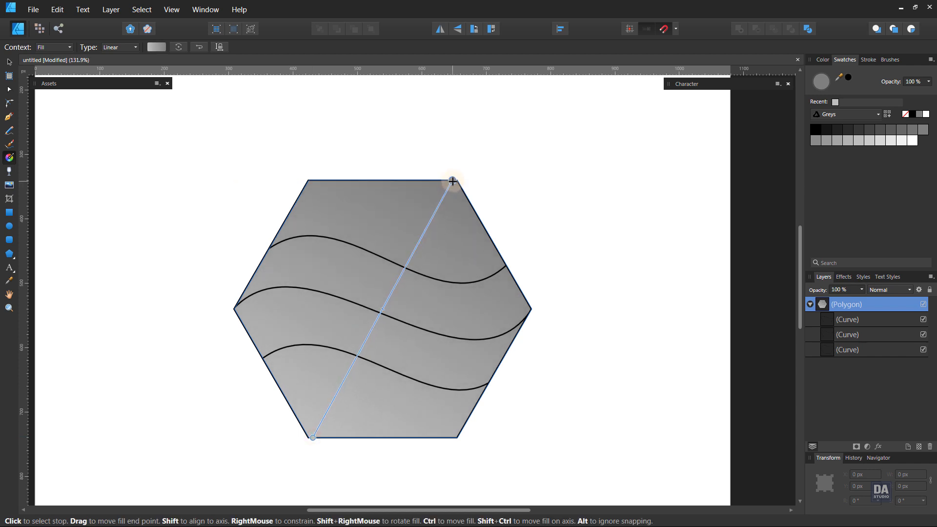
# Set the end stop of the hexagon's gradient to magenta with H 299, S 94, L 41
pyautogui.click(156, 47)
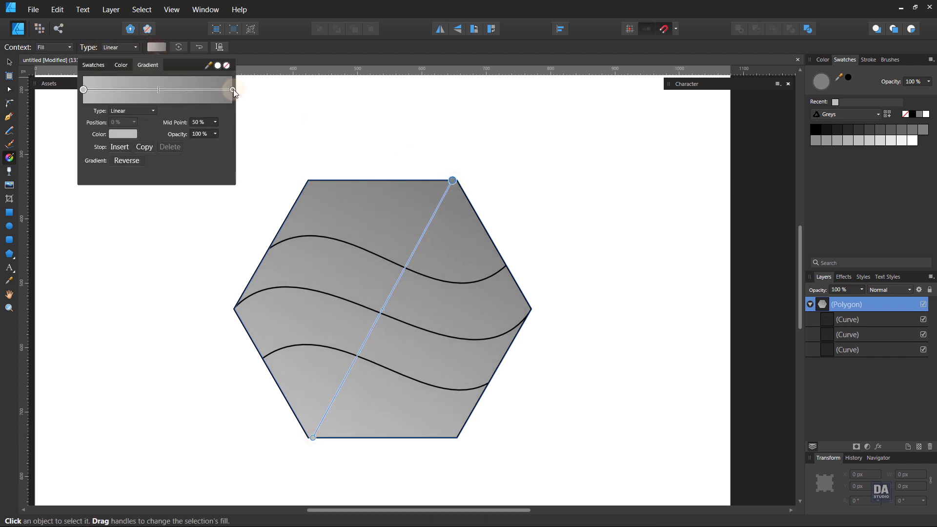
pyautogui.click(232, 90)
pyautogui.click(123, 133)
pyautogui.moveTo(133, 168)
pyautogui.mouseDown()
pyautogui.moveTo(125, 166)
pyautogui.moveTo(140, 168)
pyautogui.moveTo(127, 178)
pyautogui.mouseUp()
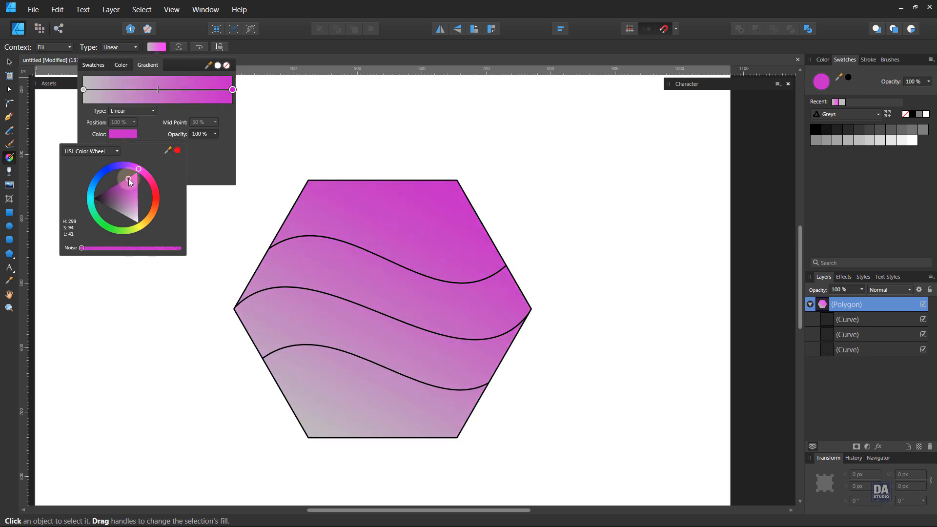
# Set the start stop of the hexagon's gradient to dark purple with H 285, S 96, L 26
pyautogui.click(83, 89)
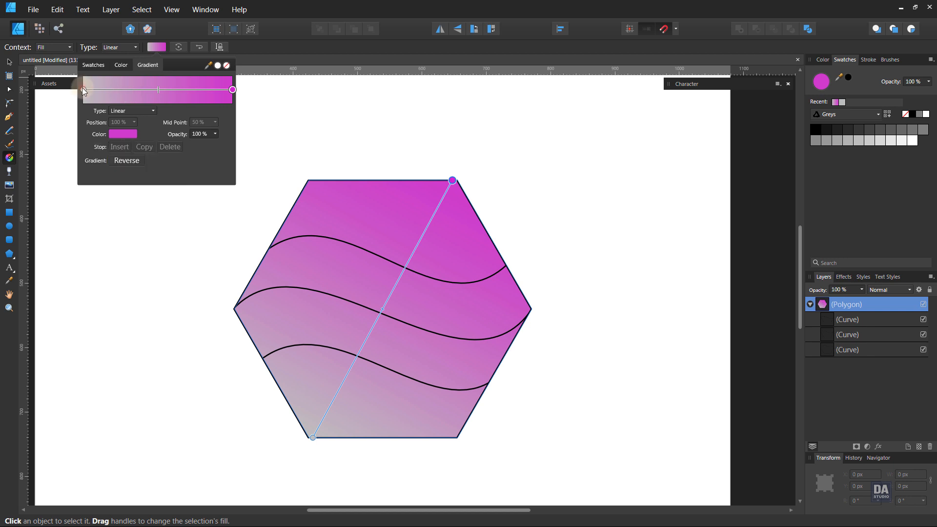
pyautogui.click(117, 134)
pyautogui.moveTo(129, 169)
pyautogui.mouseDown()
pyautogui.moveTo(116, 191)
pyautogui.moveTo(133, 165)
pyautogui.mouseUp()
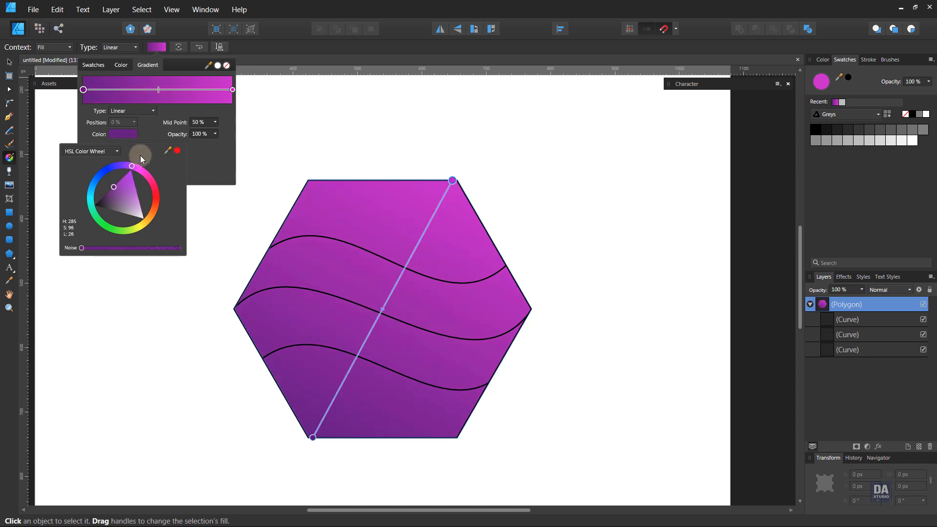
pyautogui.click(243, 55)
pyautogui.click(253, 49)
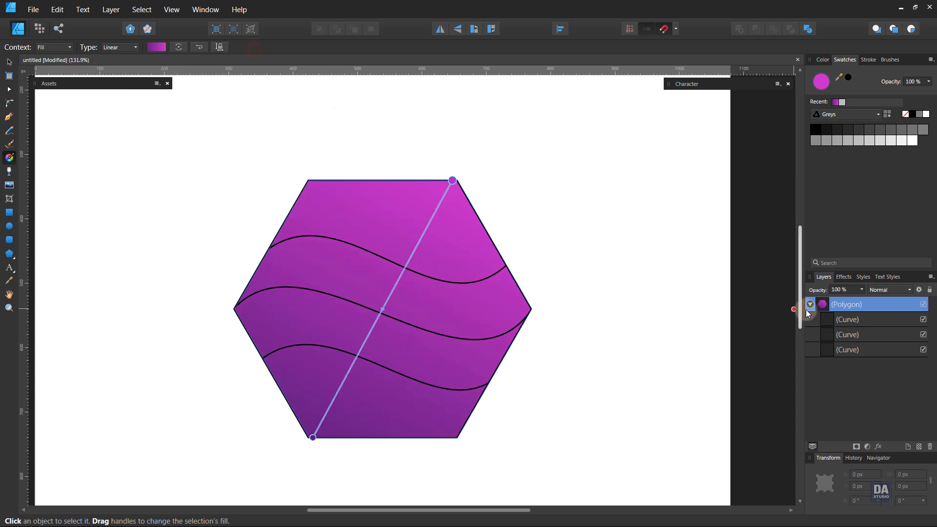
# Fill the three wave curves inside the hexagon with the white-to-transparent preset from the Gradients palette
pyautogui.click(829, 319)
pyautogui.keyDown('shift'); pyautogui.click(841, 334); pyautogui.keyUp('shift')
pyautogui.keyDown('shift'); pyautogui.click(848, 352); pyautogui.keyUp('shift')
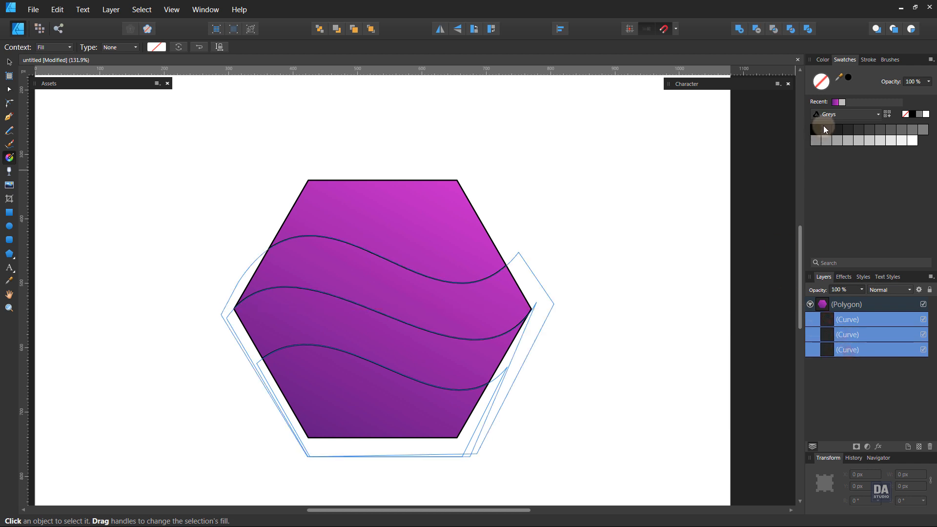
pyautogui.click(836, 115)
pyautogui.click(816, 150)
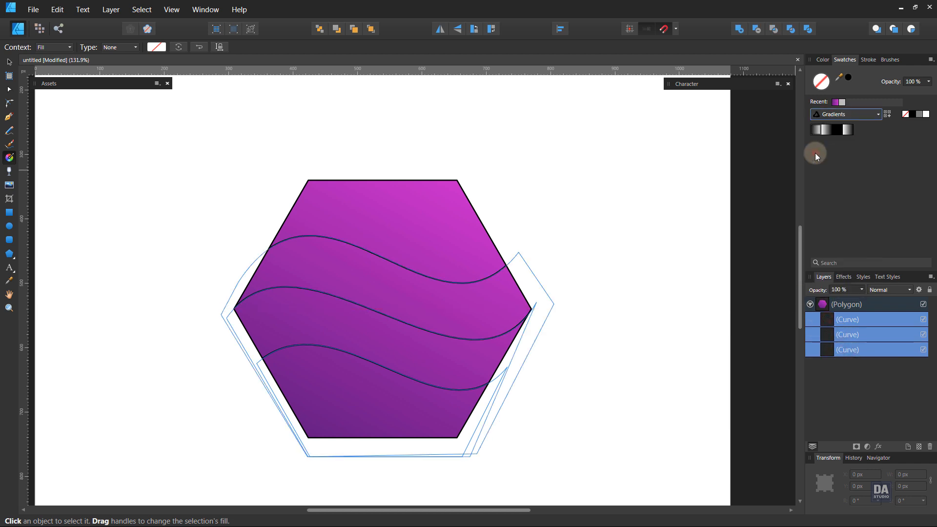
pyautogui.click(847, 130)
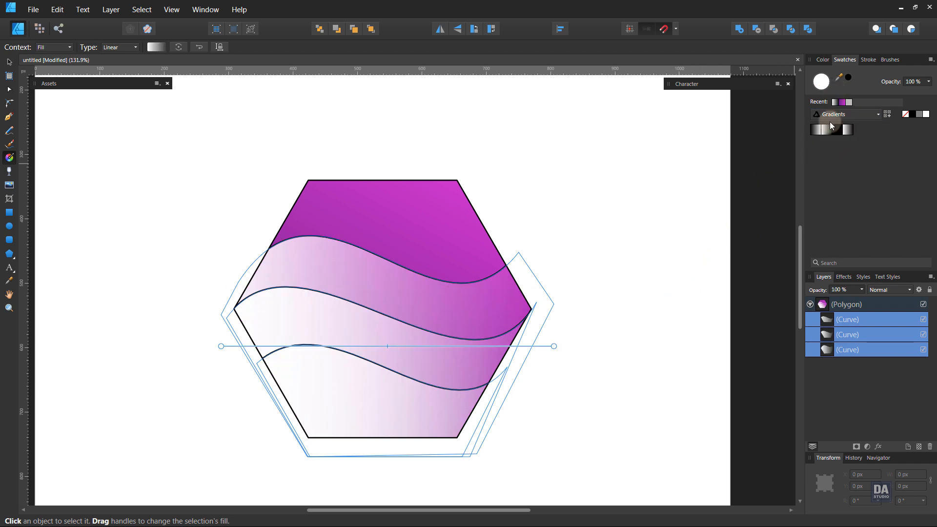
# Remove the stroke from the three wave curves and from the hexagon
pyautogui.press('a')
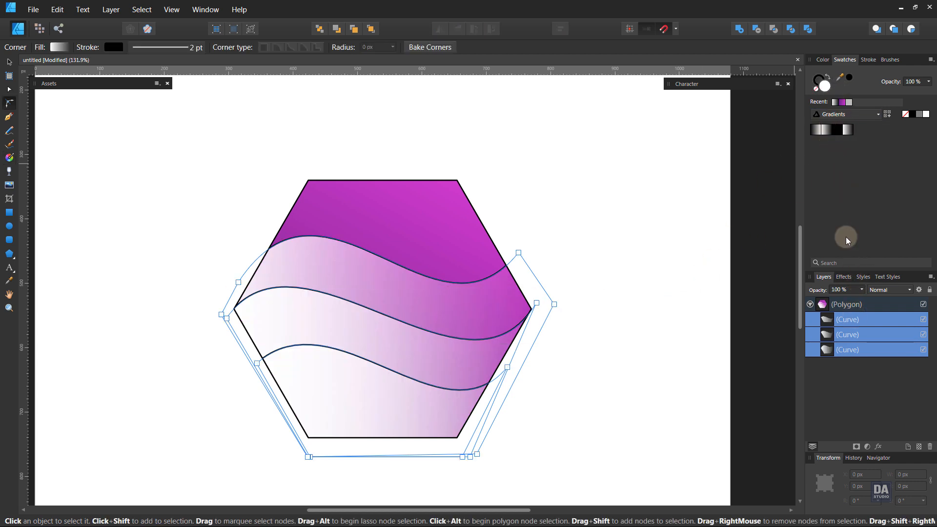
pyautogui.click(817, 92)
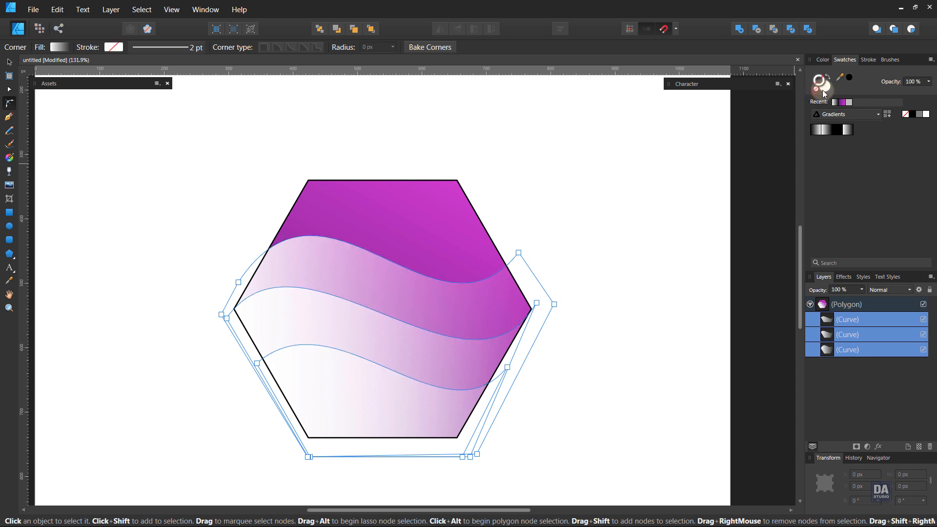
pyautogui.click(389, 212)
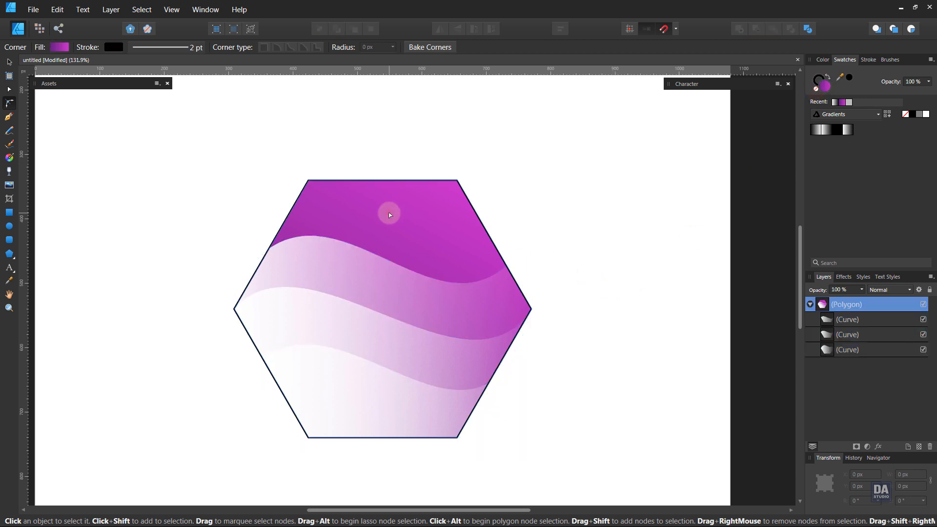
pyautogui.click(818, 90)
pyautogui.press('g')
pyautogui.press('a')
pyautogui.click(816, 88)
pyautogui.click(817, 92)
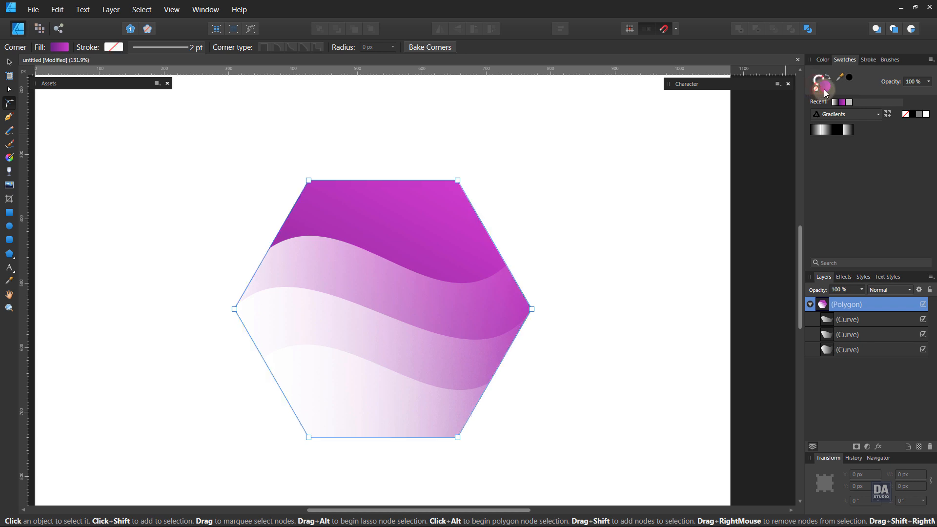
pyautogui.click(603, 231)
# Redraw the gradients of the upper and middle waves diagonally, running from upper right to lower left
pyautogui.click(413, 319)
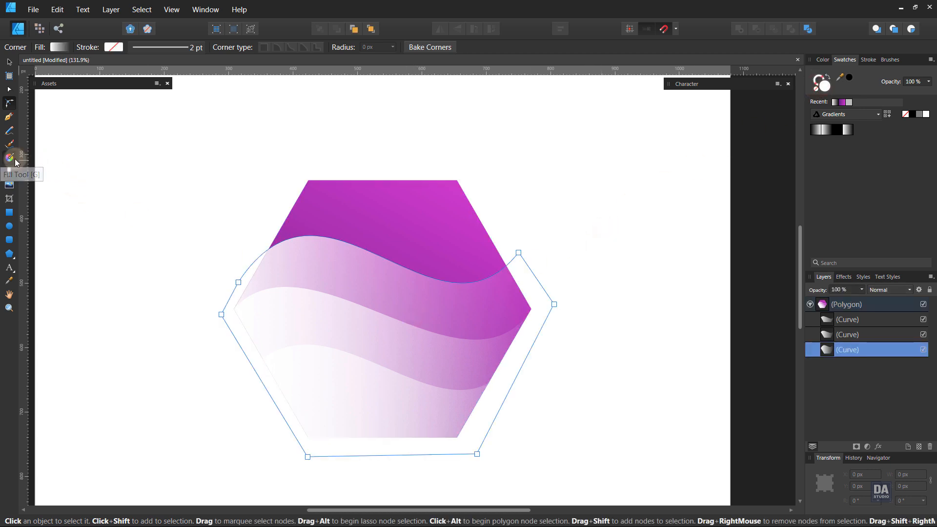
pyautogui.click(14, 162)
pyautogui.moveTo(452, 222); pyautogui.dragTo(349, 439)
pyautogui.click(400, 325)
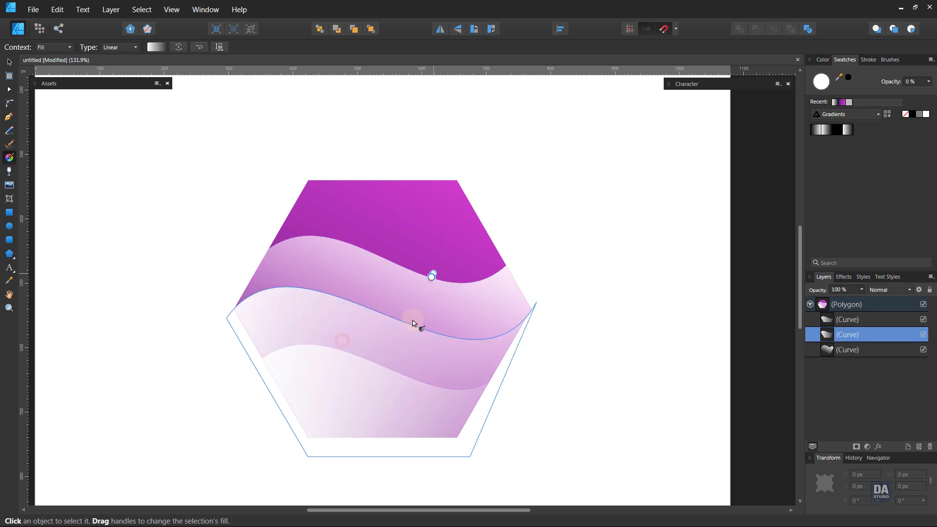
pyautogui.moveTo(432, 277); pyautogui.dragTo(370, 428)
# Angle the lowest wave's gradient from the middle wave's edge down past the hexagon's lower-left corner
pyautogui.click(394, 312)
pyautogui.moveTo(396, 310); pyautogui.dragTo(410, 288)
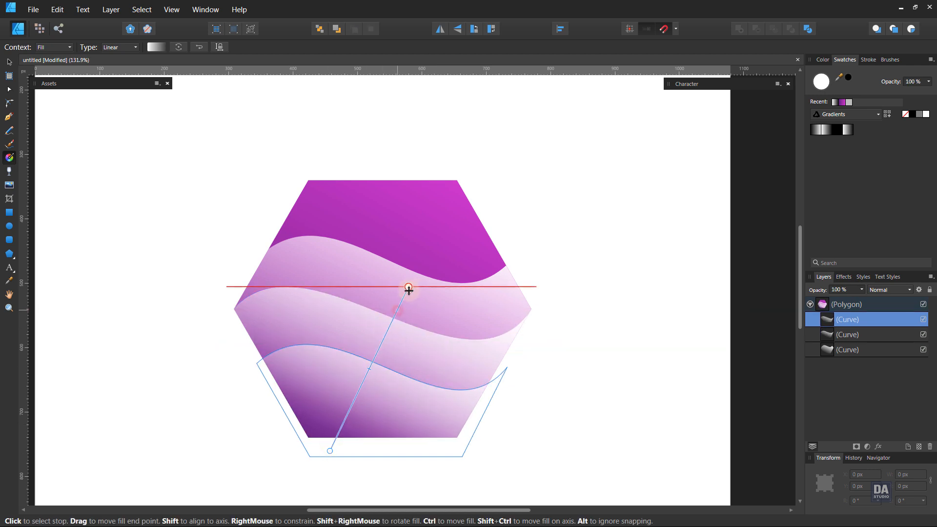
pyautogui.moveTo(327, 449); pyautogui.dragTo(317, 466)
pyautogui.hotkey('ctrl', 'z')
pyautogui.moveTo(361, 377); pyautogui.dragTo(357, 387)
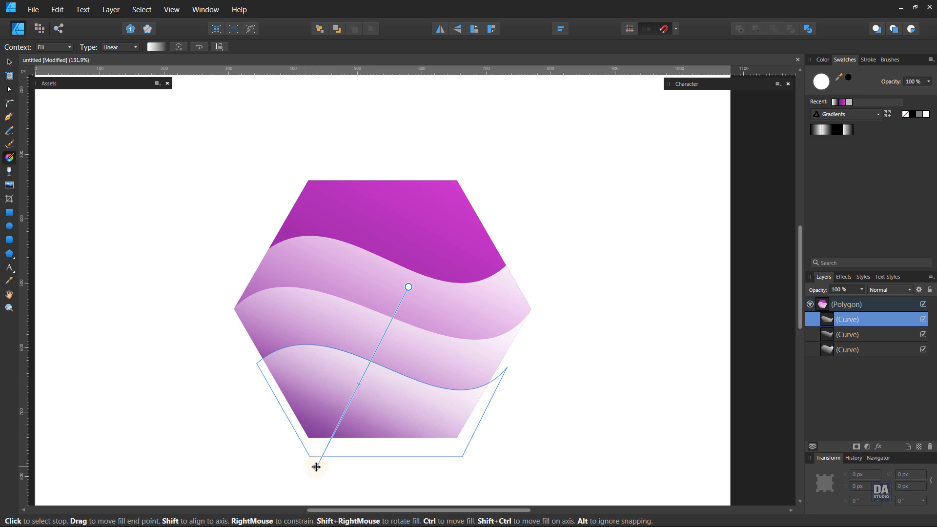
pyautogui.click(571, 337)
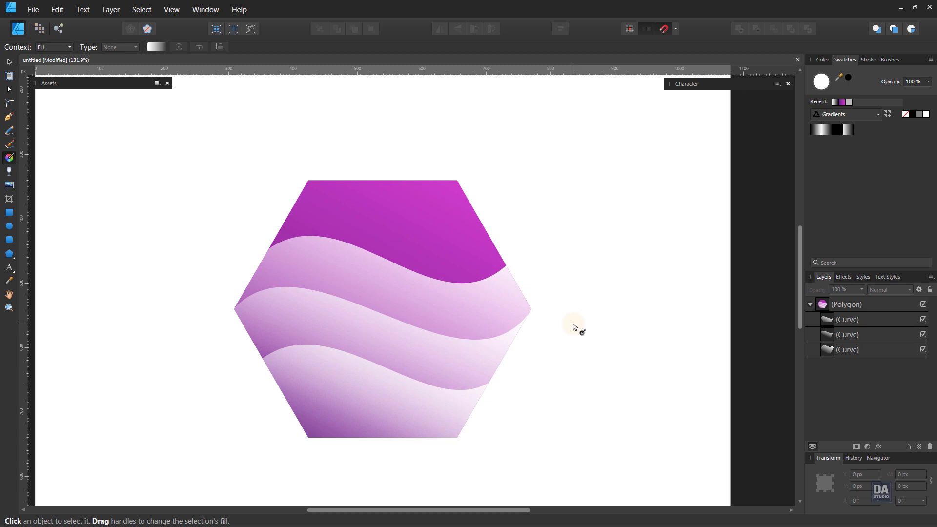
# Lower the layer opacity of the middle wave to about 78% and of the upper wave to 75%
pyautogui.press('v')
pyautogui.click(847, 319)
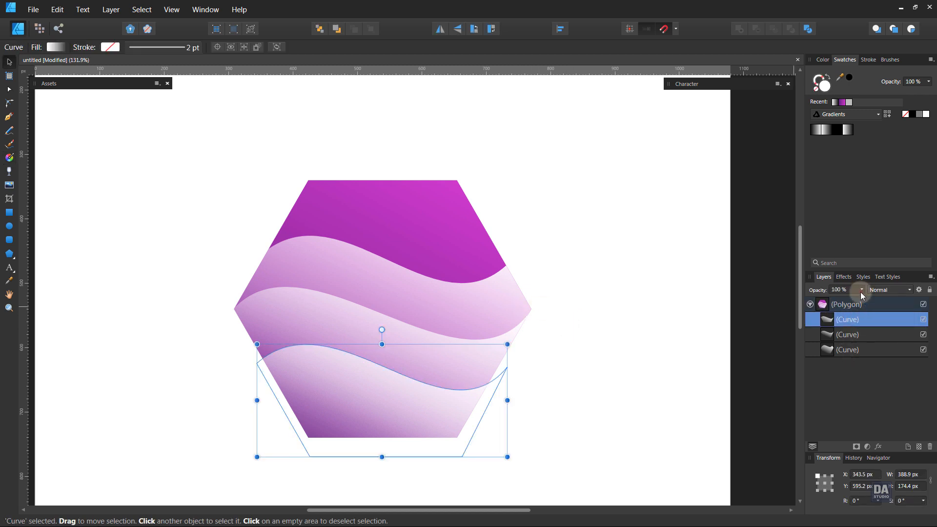
pyautogui.click(847, 335)
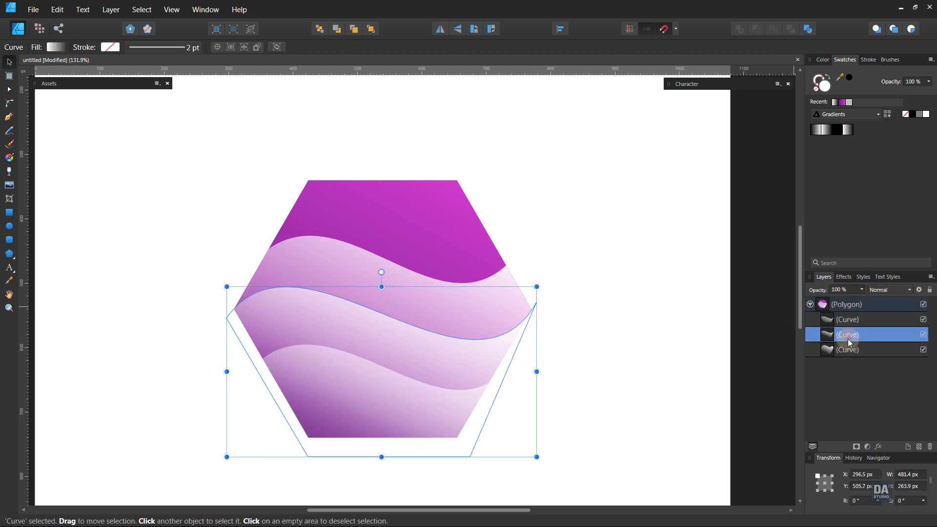
pyautogui.moveTo(863, 302); pyautogui.dragTo(842, 303)
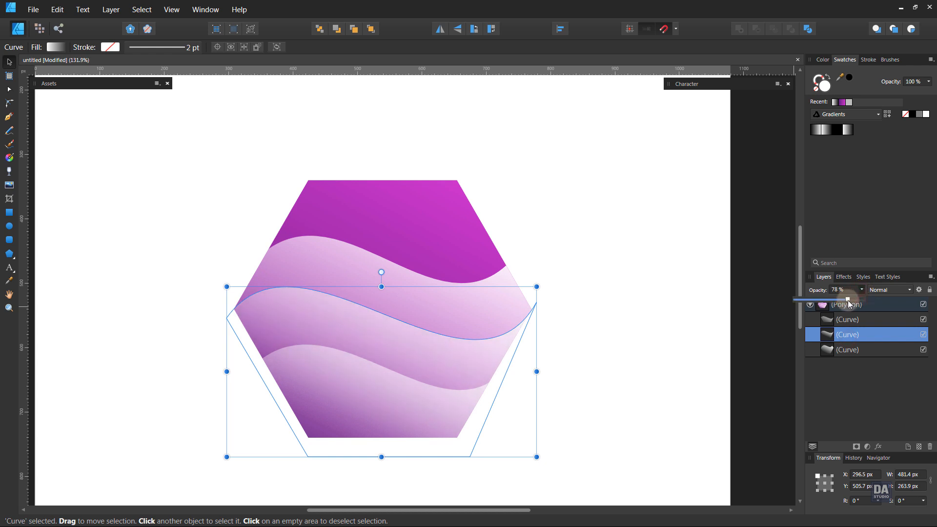
pyautogui.click(866, 350)
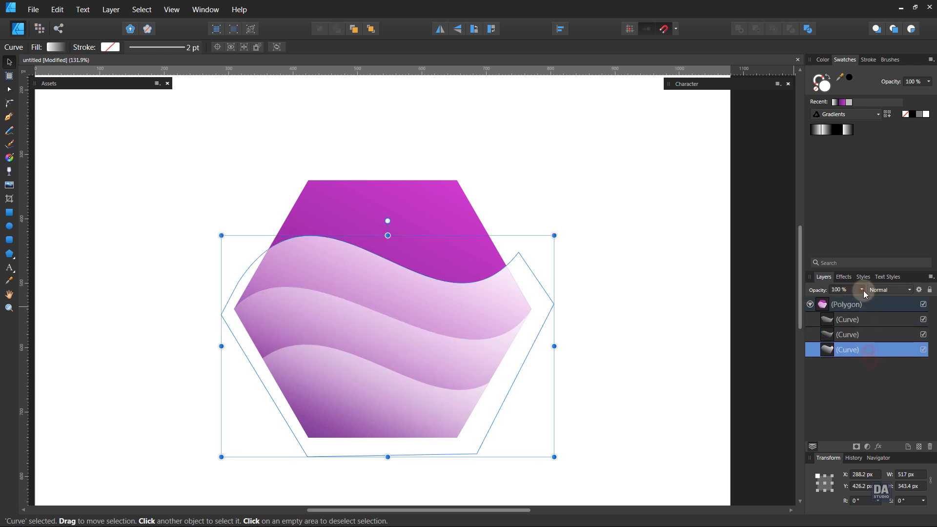
pyautogui.moveTo(863, 291); pyautogui.dragTo(846, 300)
pyautogui.click(639, 371)
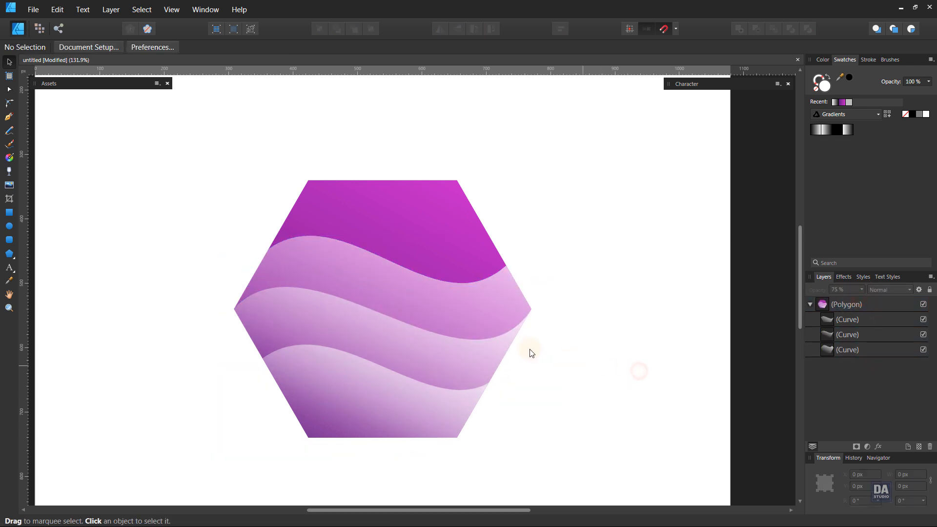
# Draw an open Pen curve between the hexagon's sides and bend it to follow the upper wave's top edge
pyautogui.click(9, 116)
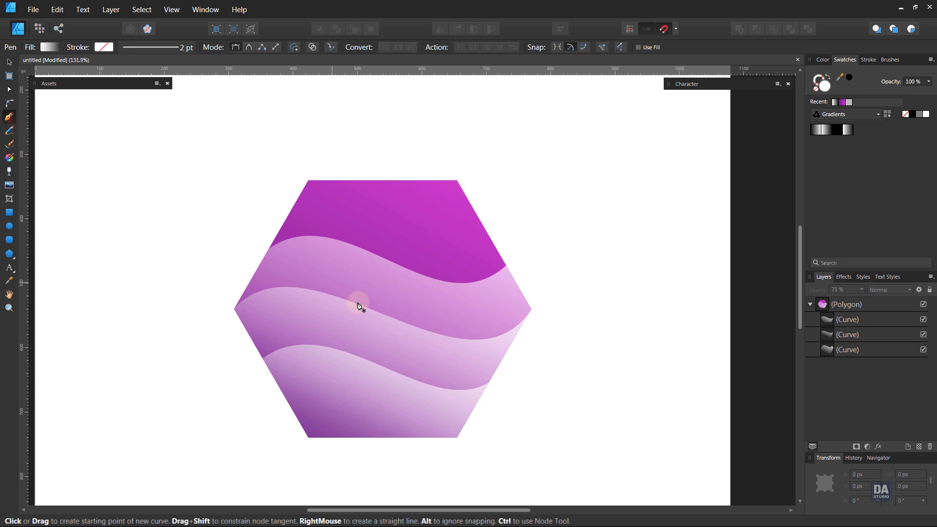
pyautogui.click(270, 252)
pyautogui.click(508, 268)
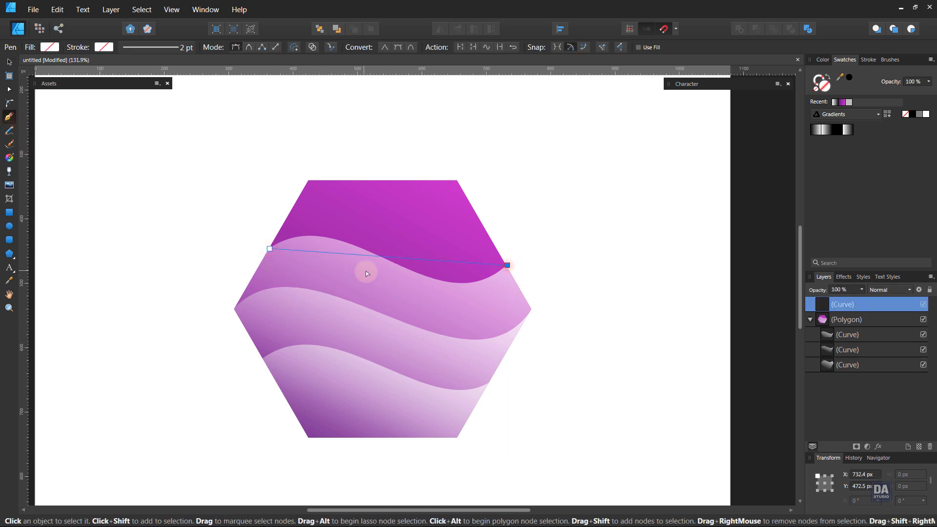
pyautogui.scroll(3, 366, 272)
pyautogui.moveTo(275, 234); pyautogui.dragTo(252, 193)
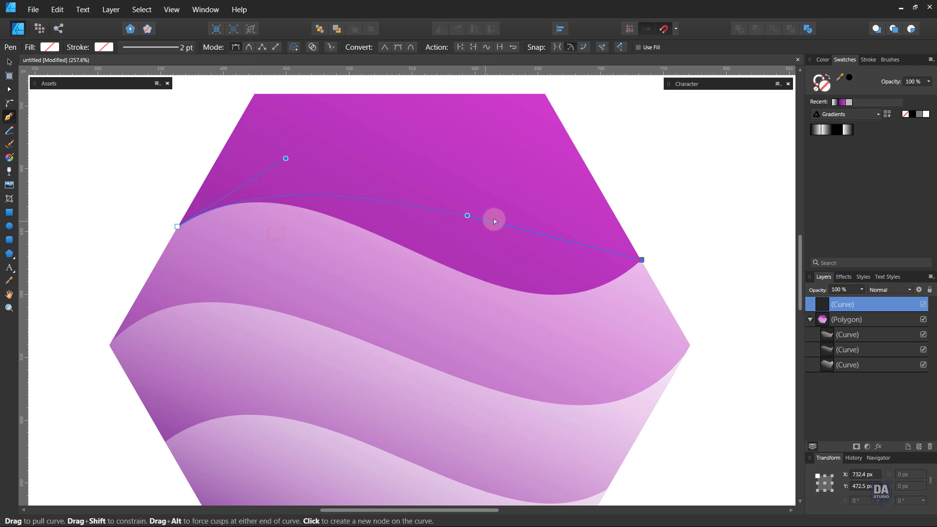
pyautogui.moveTo(468, 216); pyautogui.dragTo(519, 378)
pyautogui.moveTo(285, 158); pyautogui.dragTo(334, 123)
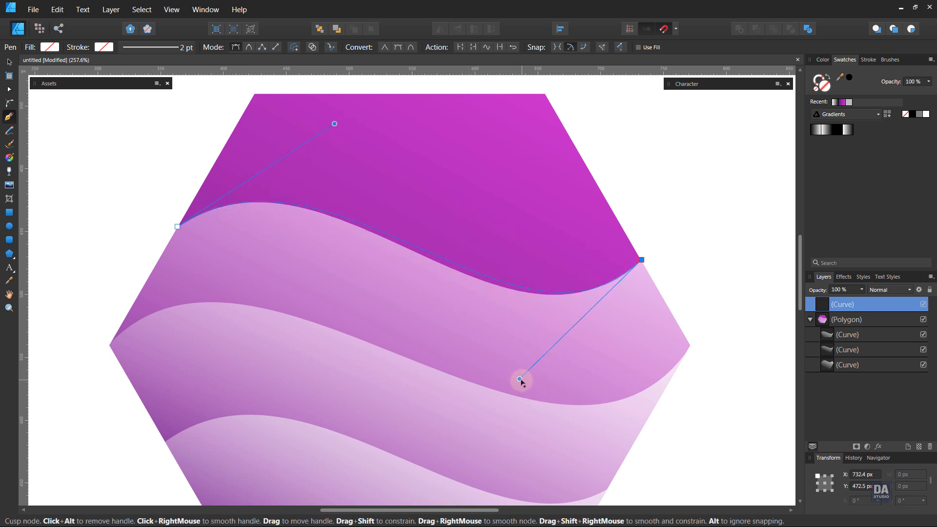
pyautogui.moveTo(519, 380); pyautogui.dragTo(499, 384)
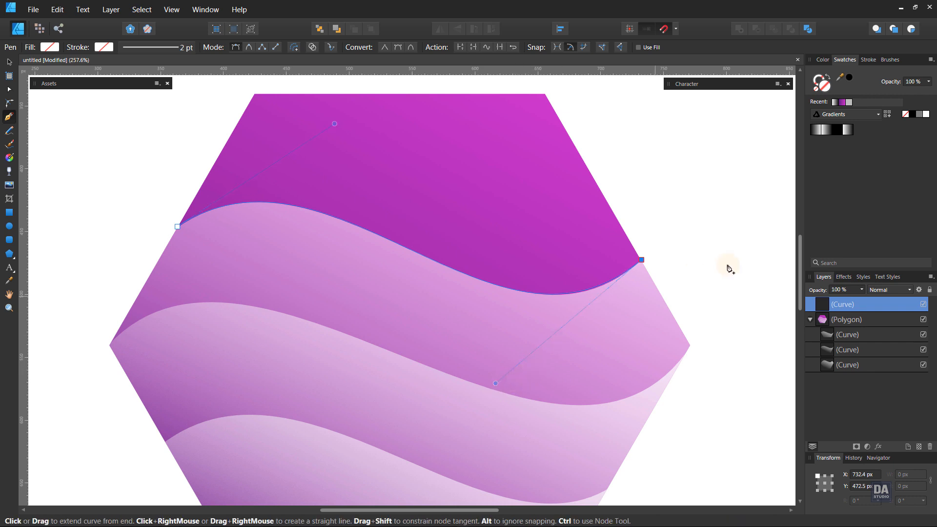
# Give the new curve a 5 pt white-to-transparent gradient stroke with a pressure profile that tapers at both ends
pyautogui.click(817, 87)
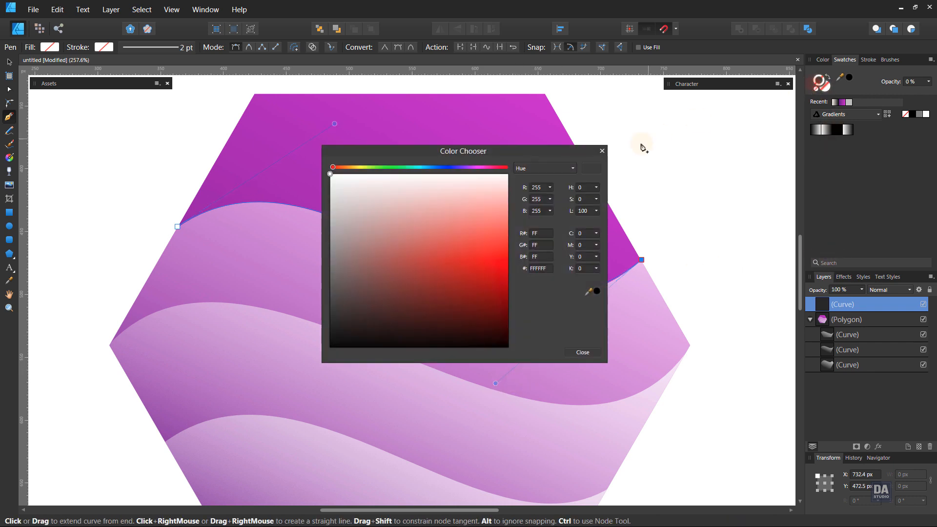
pyautogui.click(849, 133)
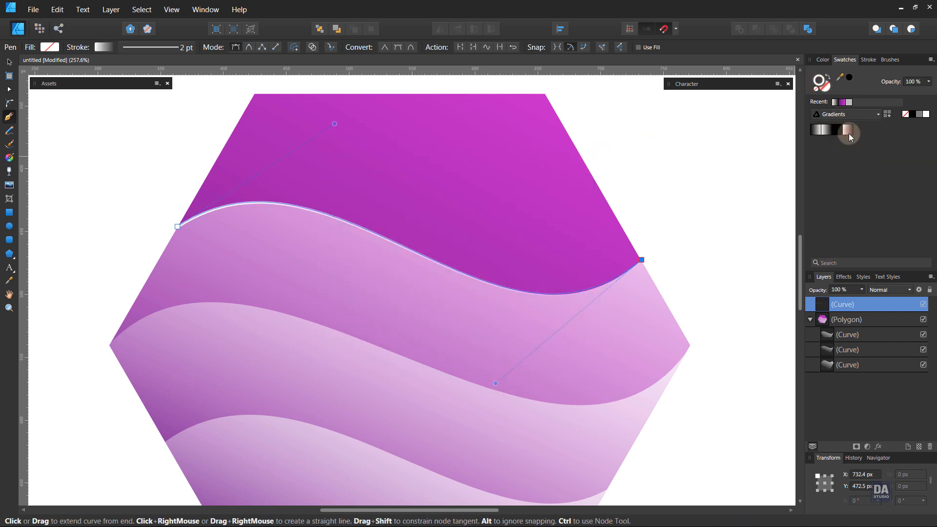
pyautogui.click(12, 160)
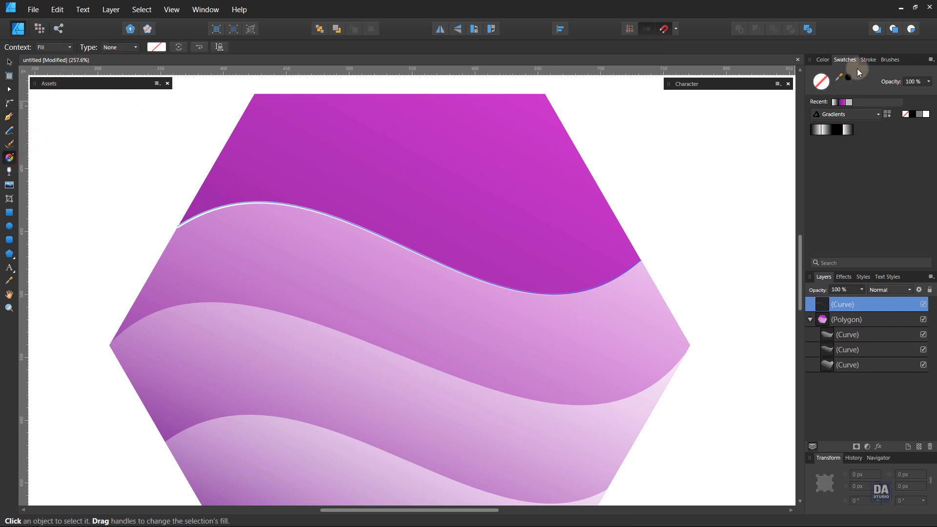
pyautogui.click(868, 59)
pyautogui.click(900, 207)
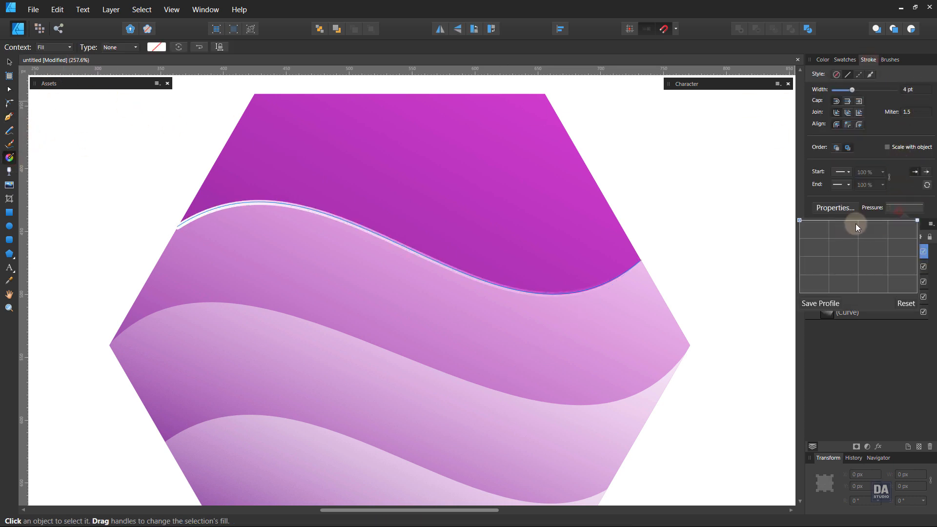
pyautogui.click(857, 221)
pyautogui.moveTo(804, 220); pyautogui.dragTo(800, 288)
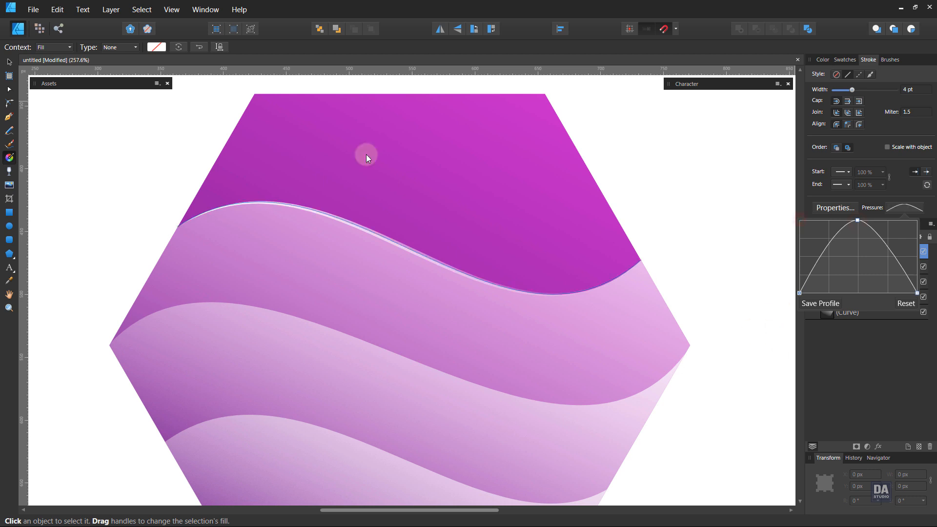
pyautogui.click(402, 49)
pyautogui.write('5')
pyautogui.click(280, 114)
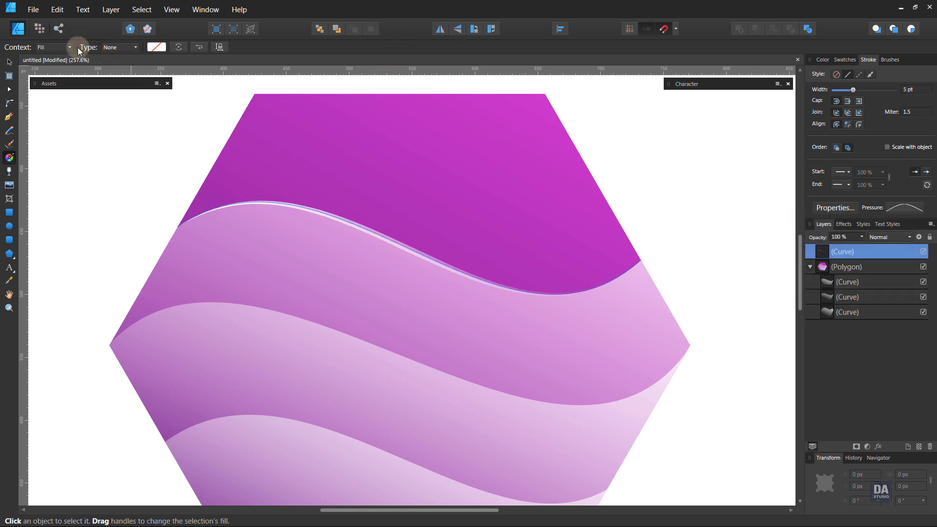
# Make the curve's stroke gradient elliptical, centred near the curve's middle and stretched past its right end
pyautogui.click(45, 69)
pyautogui.moveTo(398, 245)
pyautogui.mouseDown()
pyautogui.moveTo(602, 324)
pyautogui.moveTo(671, 338)
pyautogui.moveTo(519, 301)
pyautogui.moveTo(587, 308)
pyautogui.mouseUp()
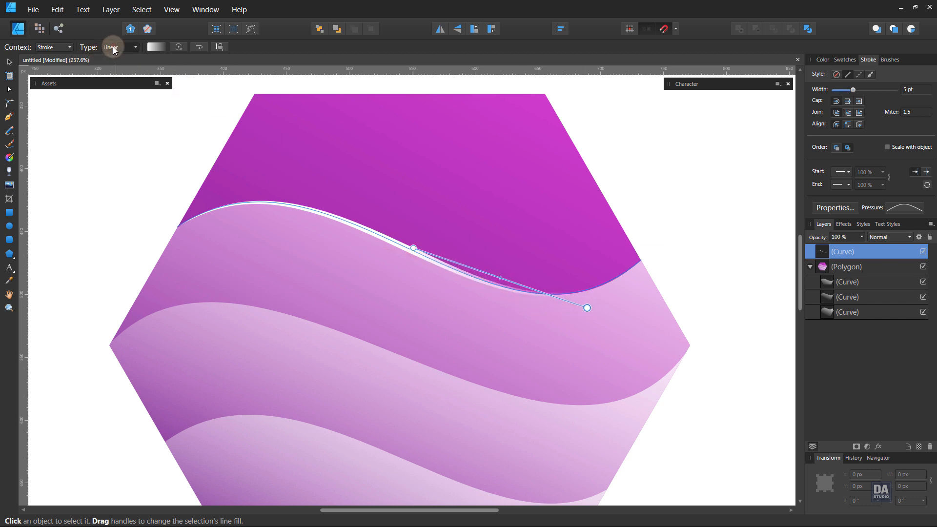
pyautogui.click(113, 91)
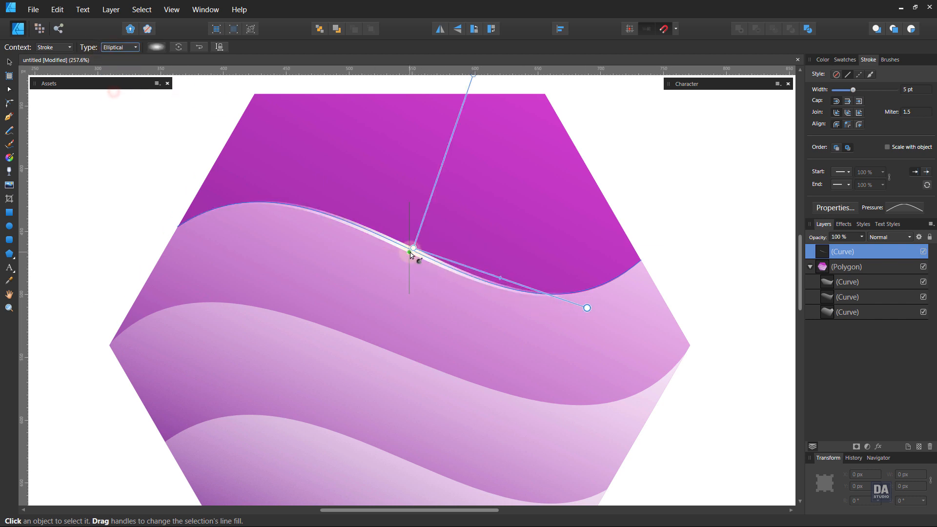
pyautogui.moveTo(587, 307); pyautogui.dragTo(661, 327)
pyautogui.press('v')
pyautogui.hotkey('ctrl', 'd')
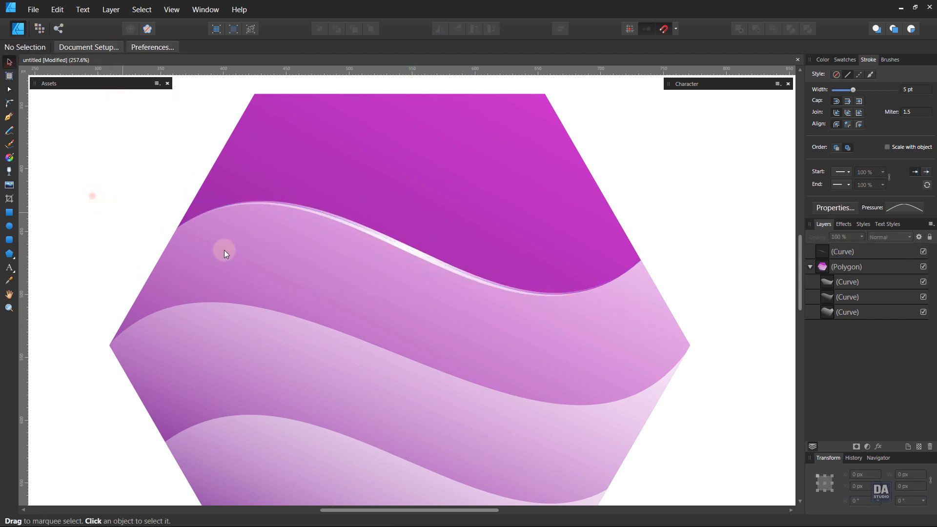
pyautogui.hotkey('ctrl', '1')
pyautogui.scroll(3, 387, 317)
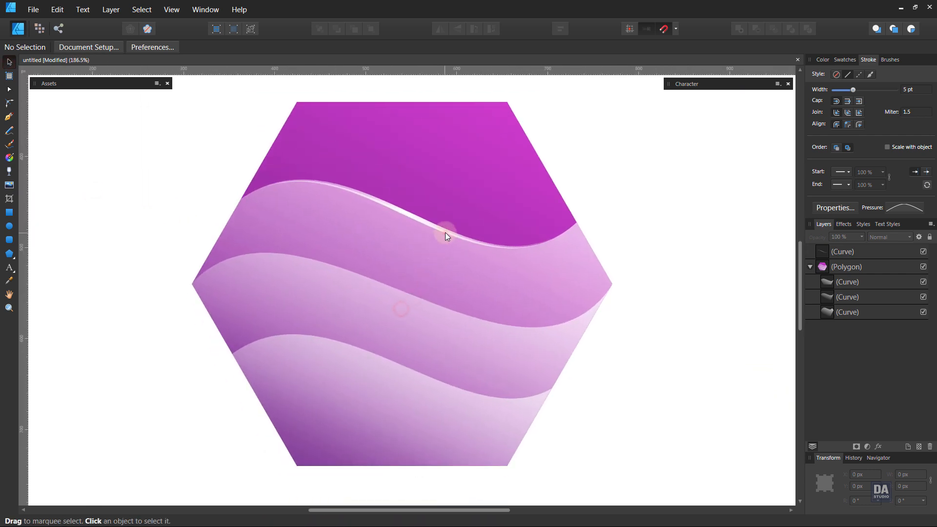
# Duplicate the highlight curve in place and put another copy along the middle wave's top edge
pyautogui.click(446, 232)
pyautogui.rightClick(863, 256)
pyautogui.click(851, 345)
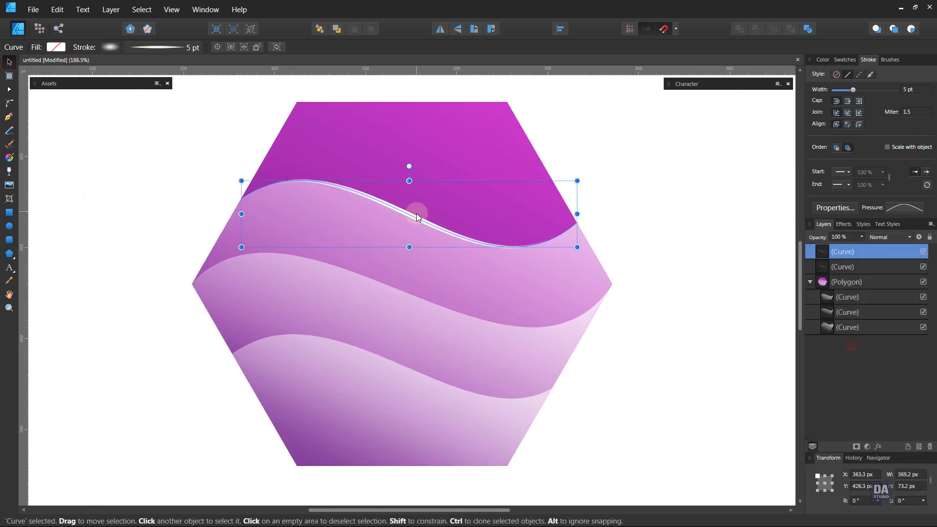
pyautogui.moveTo(417, 216); pyautogui.dragTo(403, 288)
# Fit the copied highlight curve to the middle wave's top edge by moving its end nodes to the hexagon's sides and adjusting its handles
pyautogui.press('a')
pyautogui.click(227, 275)
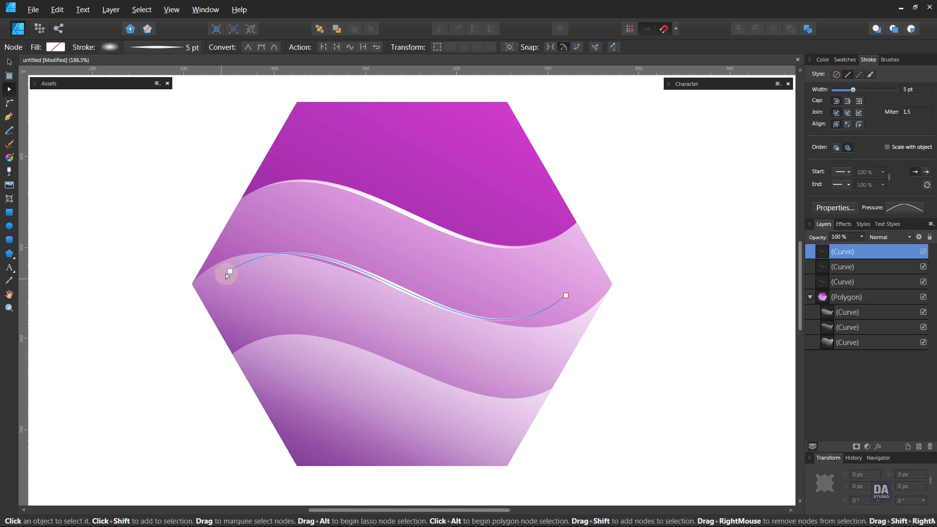
pyautogui.moveTo(227, 275); pyautogui.dragTo(192, 284)
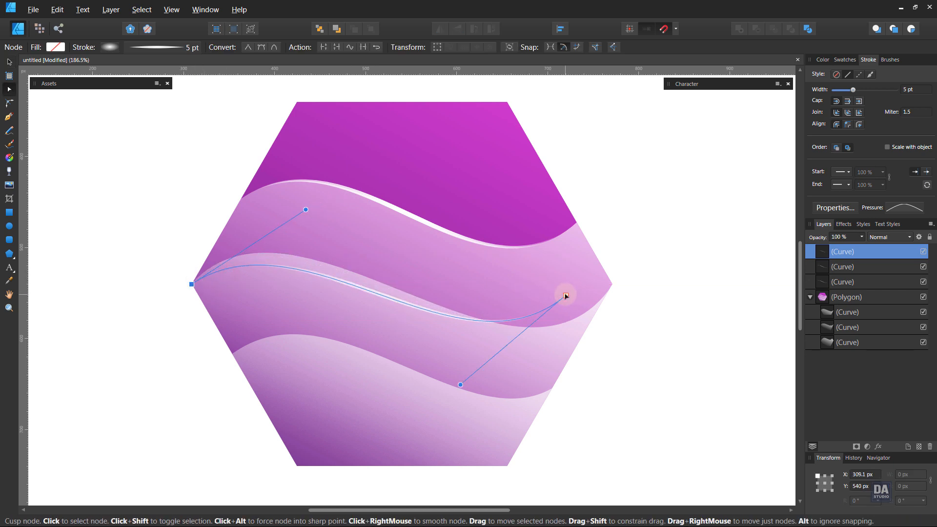
pyautogui.moveTo(566, 296); pyautogui.dragTo(603, 299)
pyautogui.scroll(3, 433, 320)
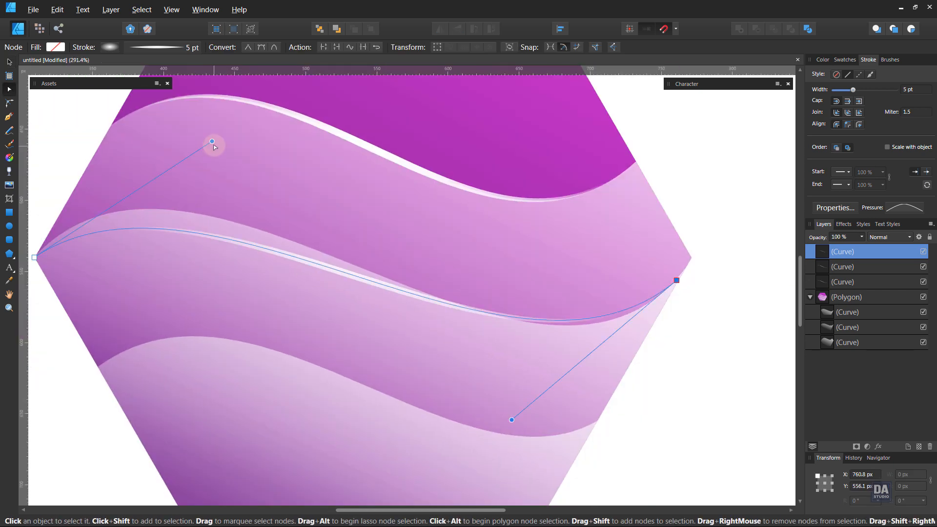
pyautogui.moveTo(213, 146); pyautogui.dragTo(205, 86)
pyautogui.moveTo(512, 420); pyautogui.dragTo(514, 442)
pyautogui.moveTo(511, 420); pyautogui.dragTo(520, 443)
pyautogui.moveTo(448, 411); pyautogui.dragTo(445, 313)
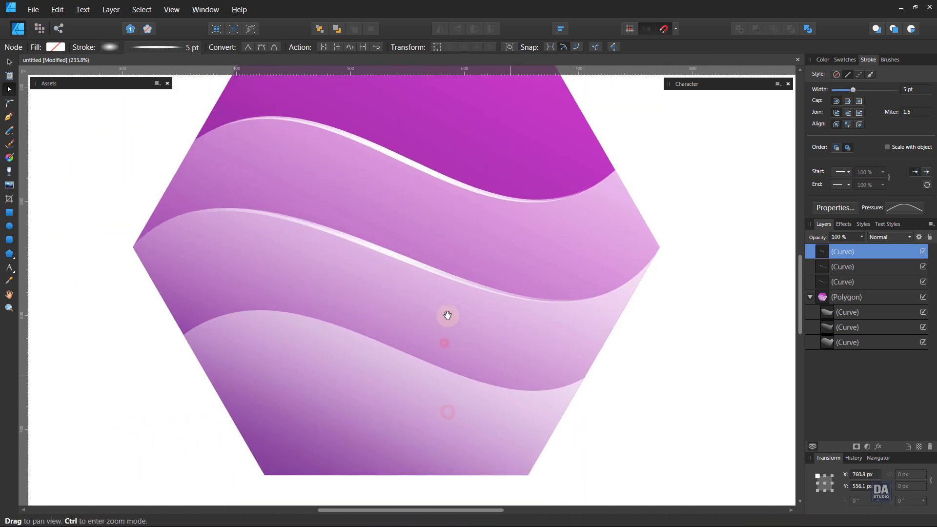
# Move one of the two stacked upper highlight curves down onto the lowest wave's top edge
pyautogui.click(864, 267)
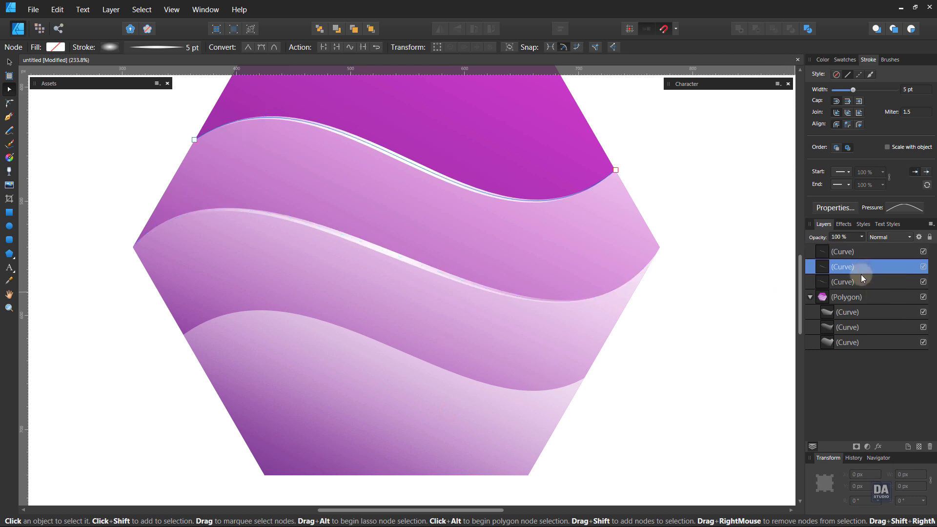
pyautogui.click(858, 282)
pyautogui.click(860, 267)
pyautogui.press('v')
pyautogui.moveTo(405, 195); pyautogui.dragTo(397, 354)
pyautogui.press('a')
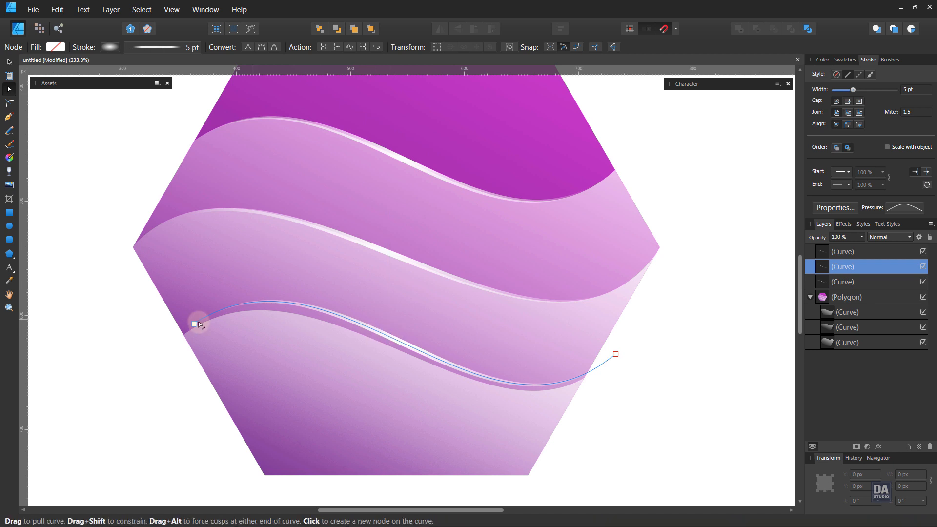
# Fit the lowest highlight curve to its wave by moving both end nodes to the hexagon's sides and adjusting the handles
pyautogui.click(192, 324)
pyautogui.moveTo(192, 324); pyautogui.dragTo(186, 336)
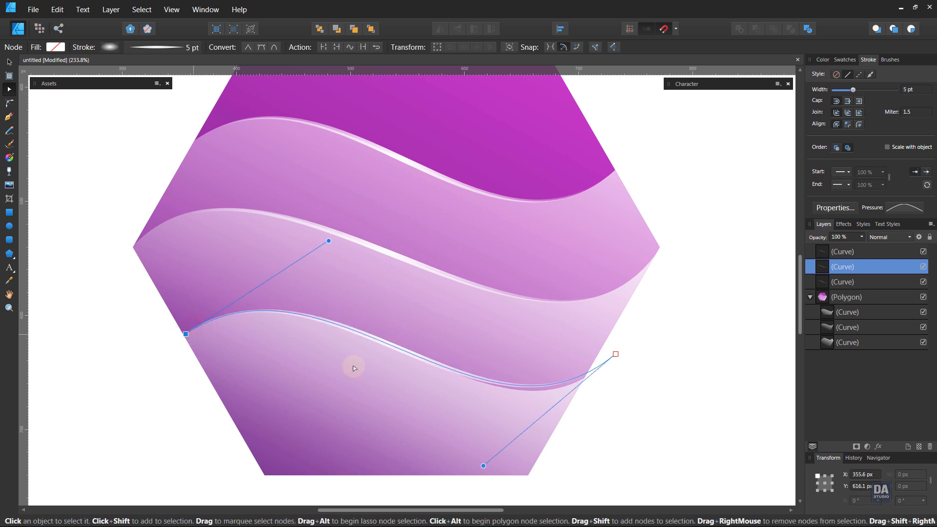
pyautogui.click(616, 354)
pyautogui.moveTo(615, 354); pyautogui.dragTo(586, 374)
pyautogui.moveTo(453, 487); pyautogui.dragTo(471, 445)
pyautogui.moveTo(329, 241); pyautogui.dragTo(320, 247)
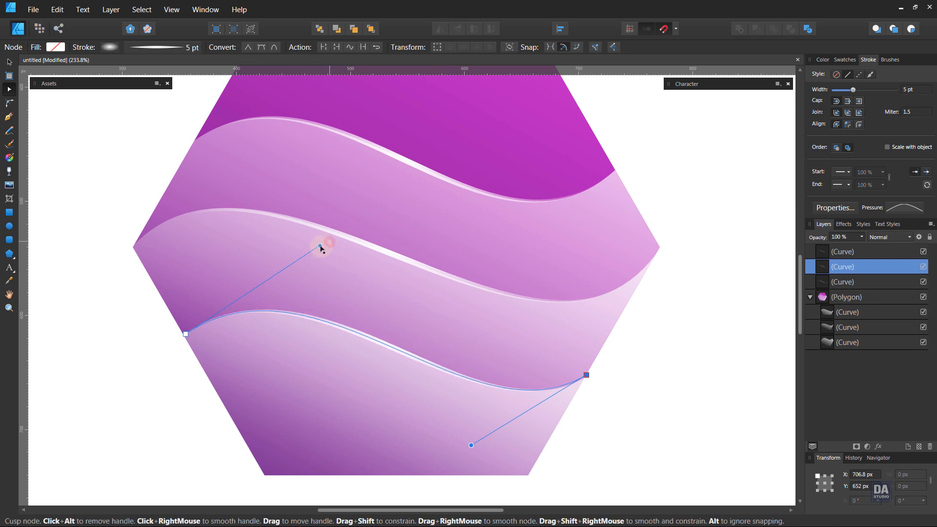
pyautogui.click(649, 351)
pyautogui.scroll(-3, 376, 257)
pyautogui.moveTo(376, 257); pyautogui.dragTo(423, 334)
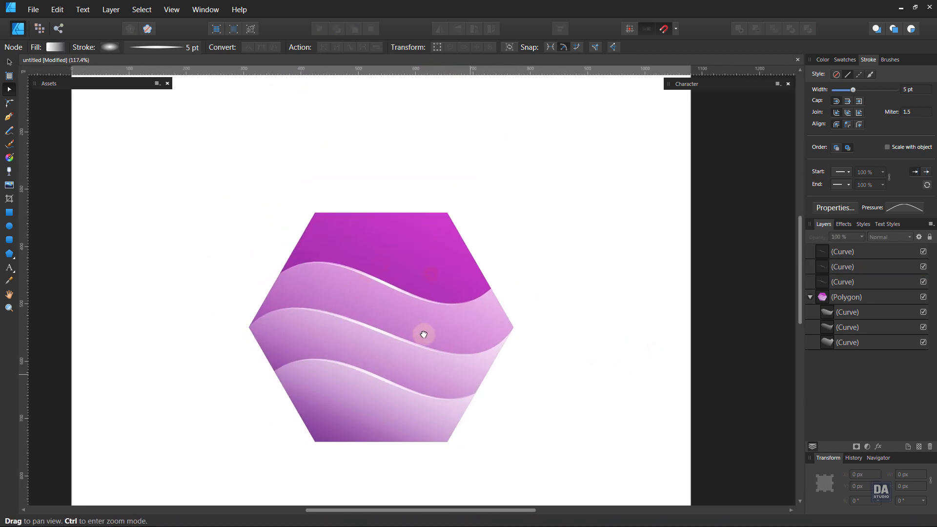
# Clip the three highlight curves inside the hexagon polygon, above the wave shapes
pyautogui.press('v')
pyautogui.click(842, 254)
pyautogui.keyDown('ctrl'); pyautogui.click(846, 268); pyautogui.keyUp('ctrl')
pyautogui.keyDown('ctrl'); pyautogui.click(847, 283); pyautogui.keyUp('ctrl')
pyautogui.moveTo(857, 285); pyautogui.dragTo(859, 304)
pyautogui.click(614, 312)
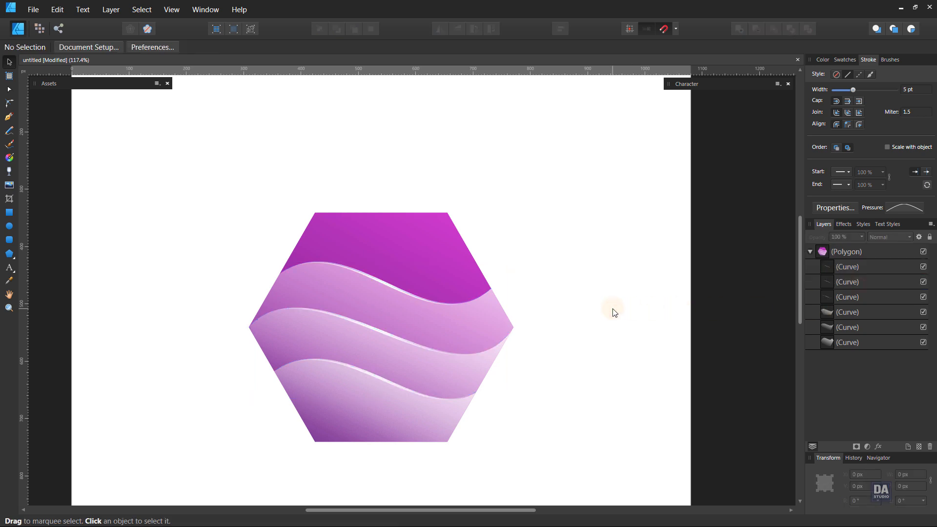
# Duplicate the lowest wave shape and move the copy horizontally to the right of the hexagon
pyautogui.click(825, 311)
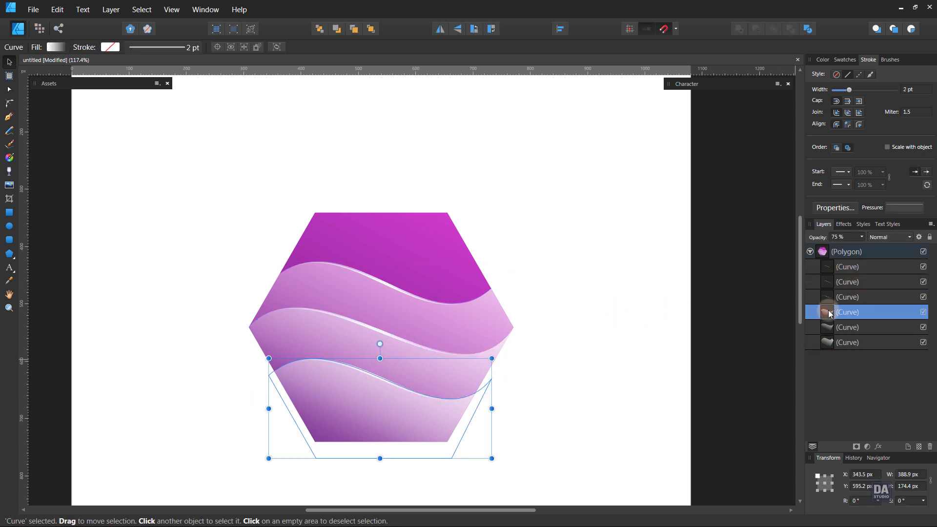
pyautogui.rightClick(831, 308)
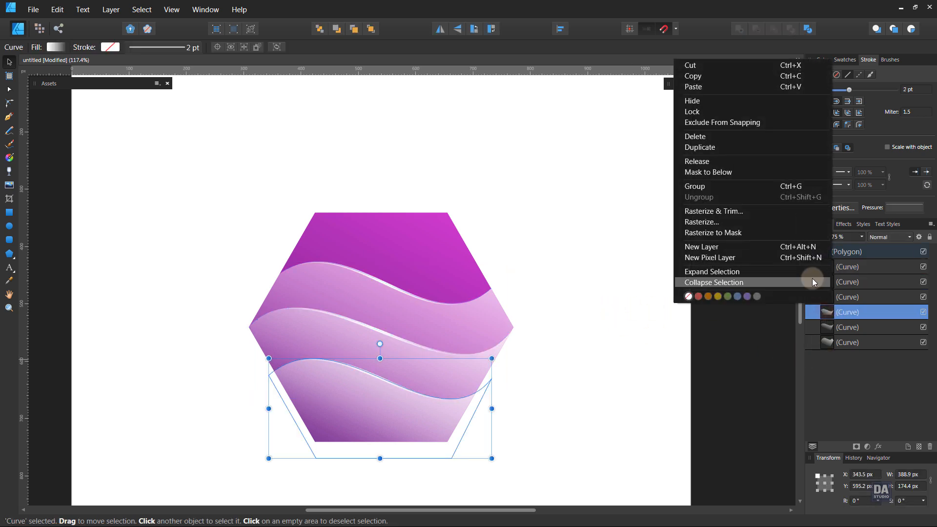
pyautogui.click(748, 144)
pyautogui.moveTo(858, 242); pyautogui.dragTo(858, 240)
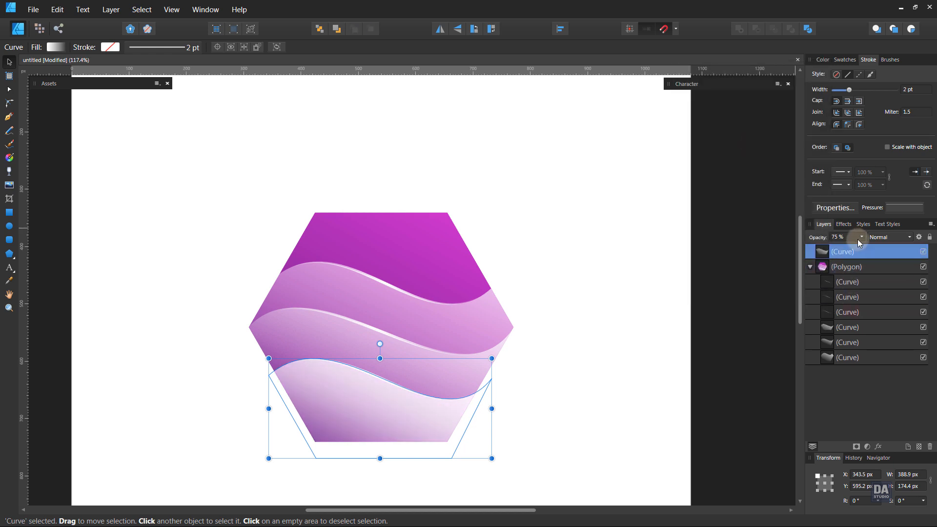
pyautogui.moveTo(368, 431); pyautogui.dragTo(571, 431)
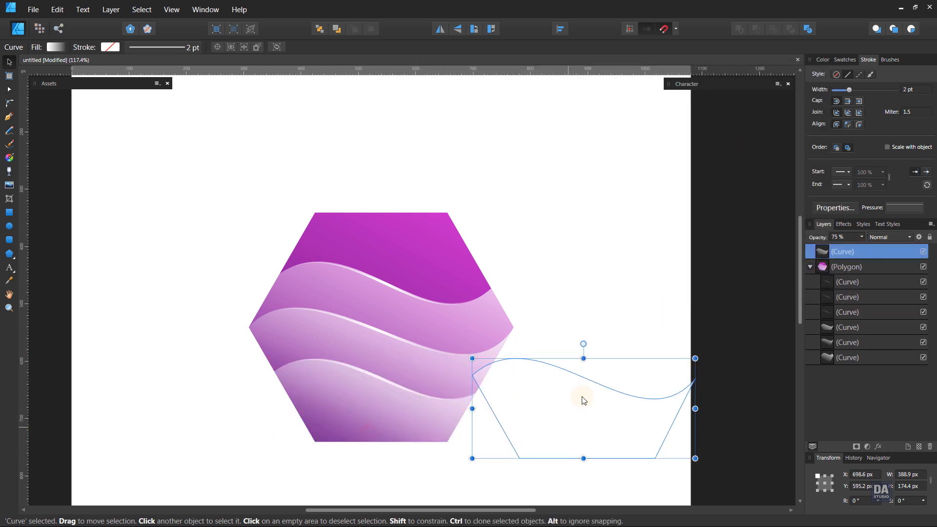
# Give the copied wave shape a black-to-transparent gradient fill and no stroke
pyautogui.click(843, 60)
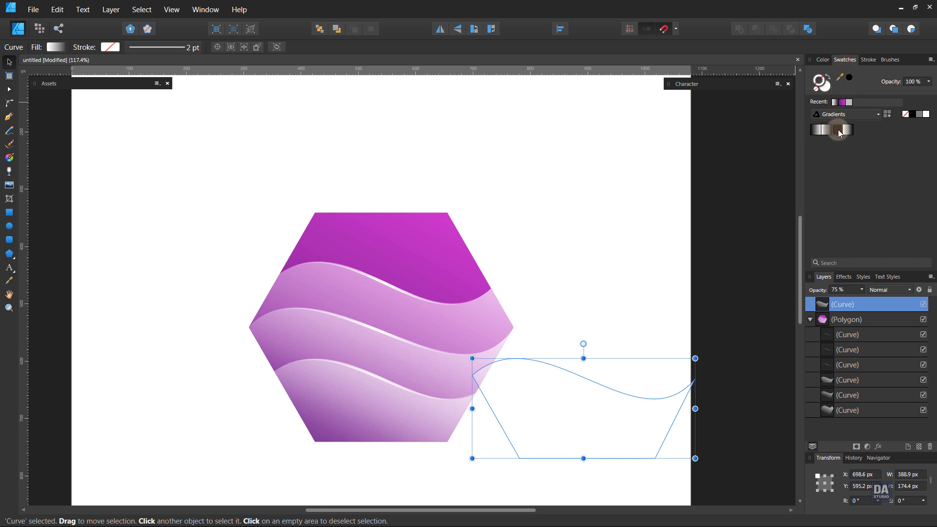
pyautogui.click(838, 130)
pyautogui.click(828, 79)
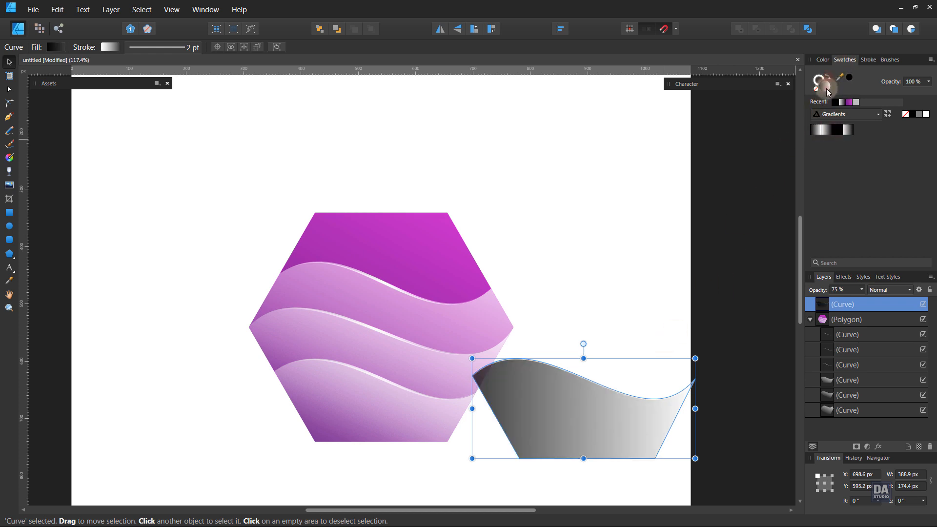
pyautogui.click(817, 88)
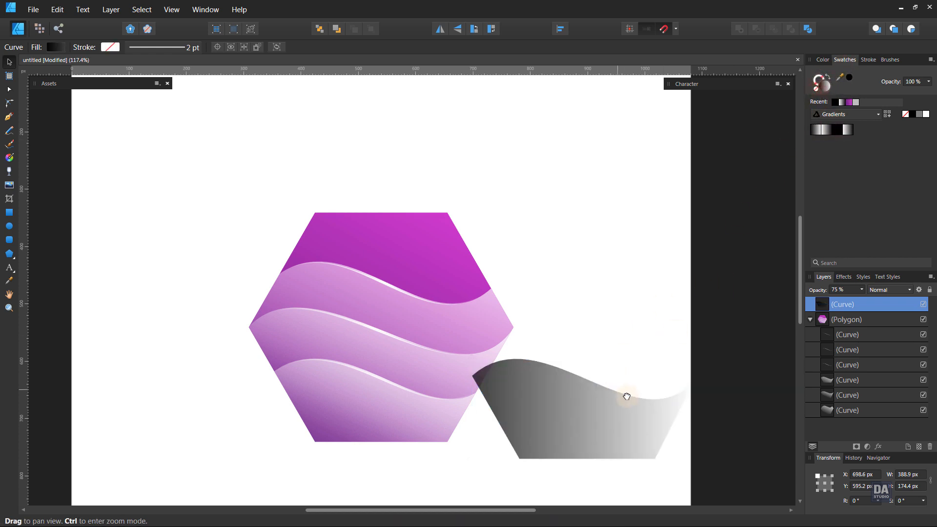
pyautogui.moveTo(627, 393); pyautogui.dragTo(511, 349)
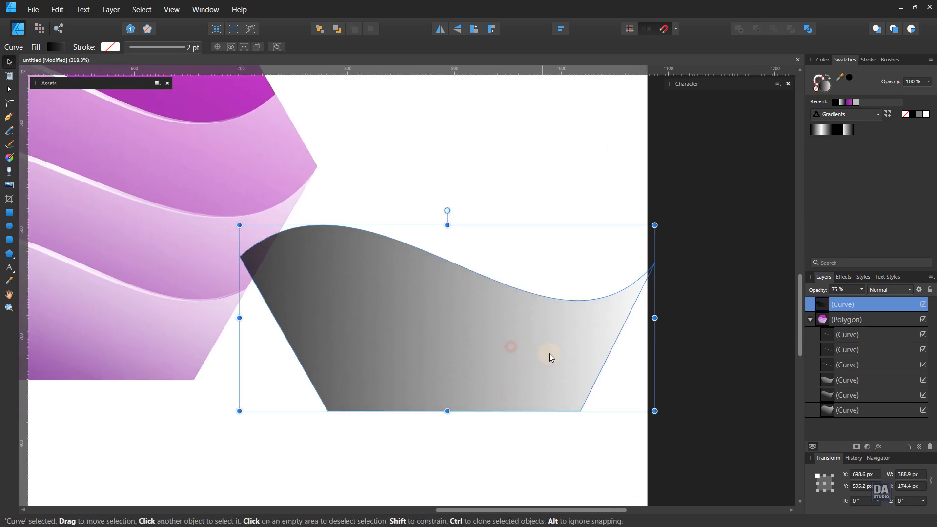
pyautogui.rightClick(846, 304)
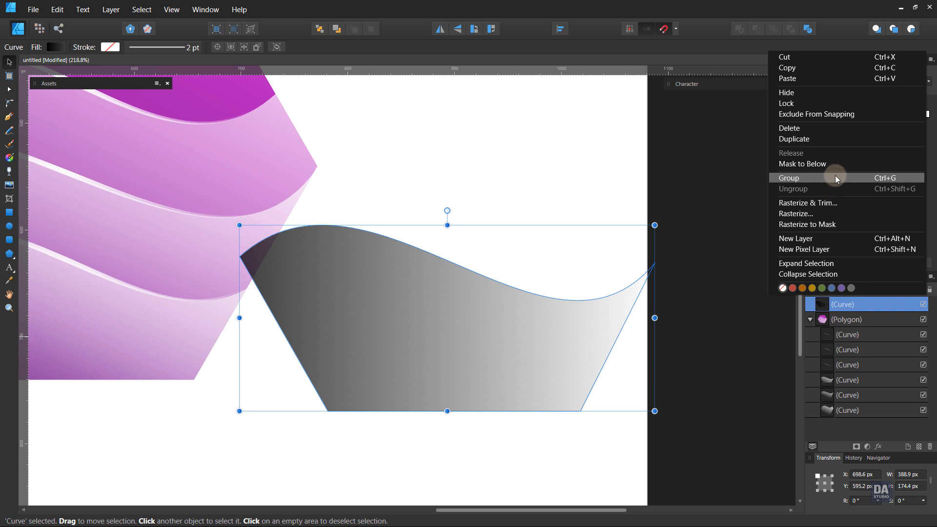
pyautogui.click(794, 139)
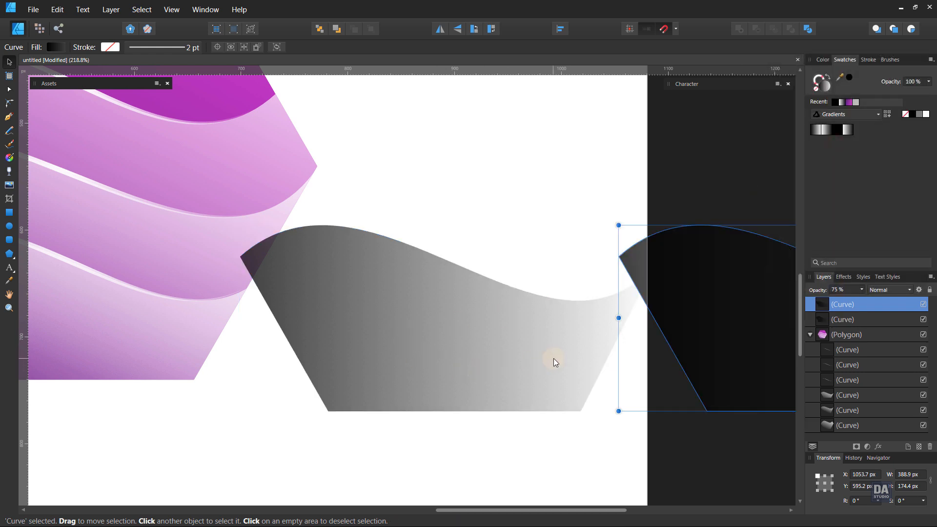
pyautogui.hotkey('ctrl', 'z')
# Reselect the dark wave shape and duplicate it in place
pyautogui.click(621, 403)
pyautogui.click(594, 371)
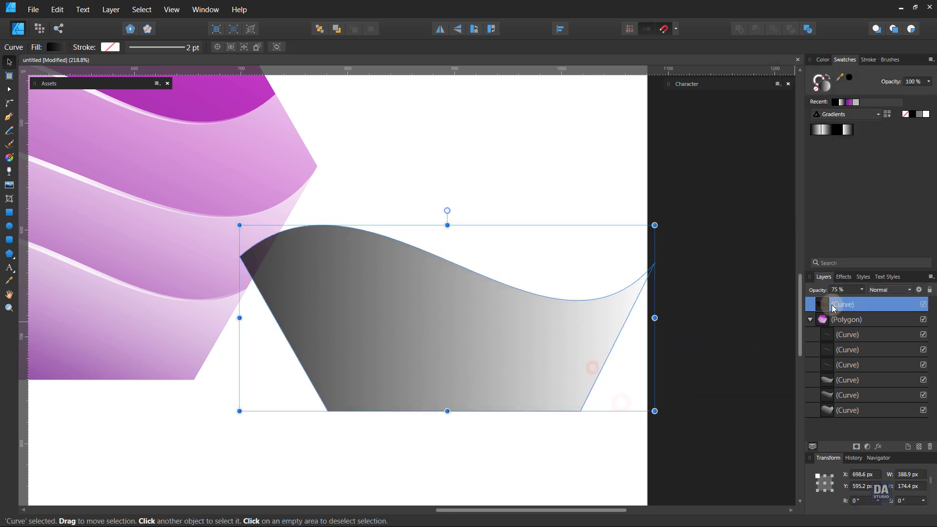
pyautogui.rightClick(833, 305)
pyautogui.click(828, 141)
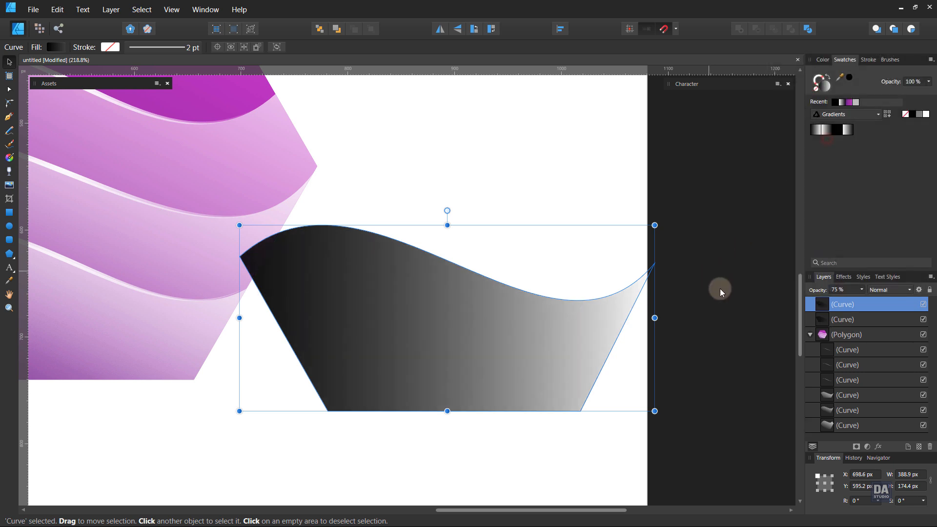
# Raise the rear dark shape about 12 px and subtract the front one from it to leave a thin wave-shaped band
pyautogui.click(839, 319)
pyautogui.moveTo(473, 359); pyautogui.dragTo(456, 349)
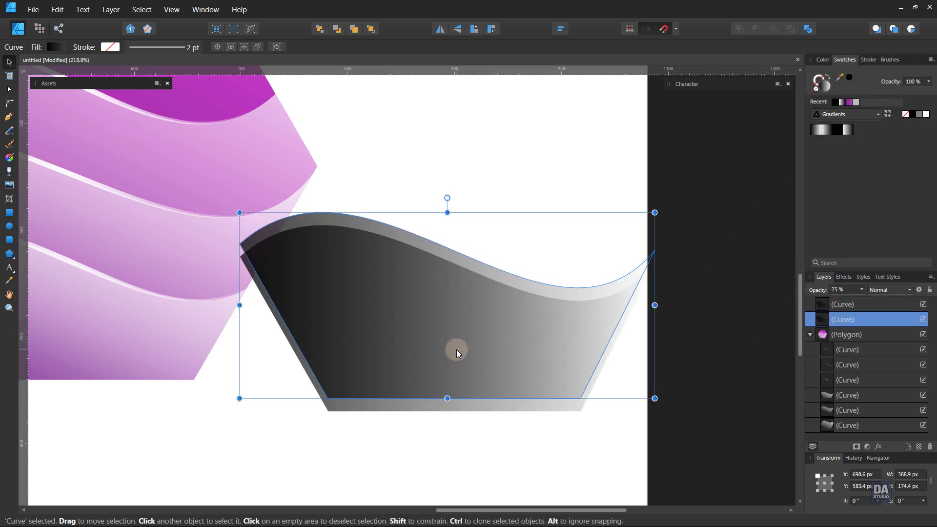
pyautogui.keyDown('shift'); pyautogui.click(835, 310); pyautogui.keyUp('shift')
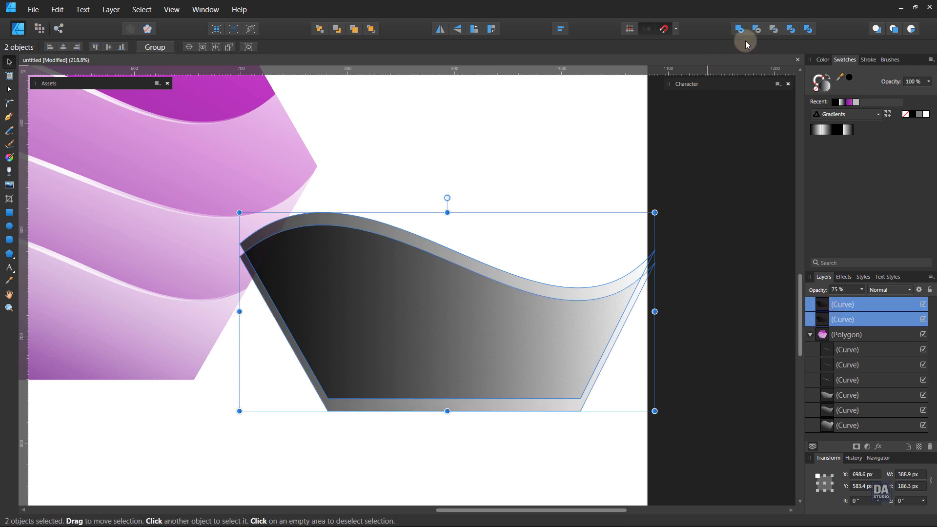
pyautogui.click(758, 31)
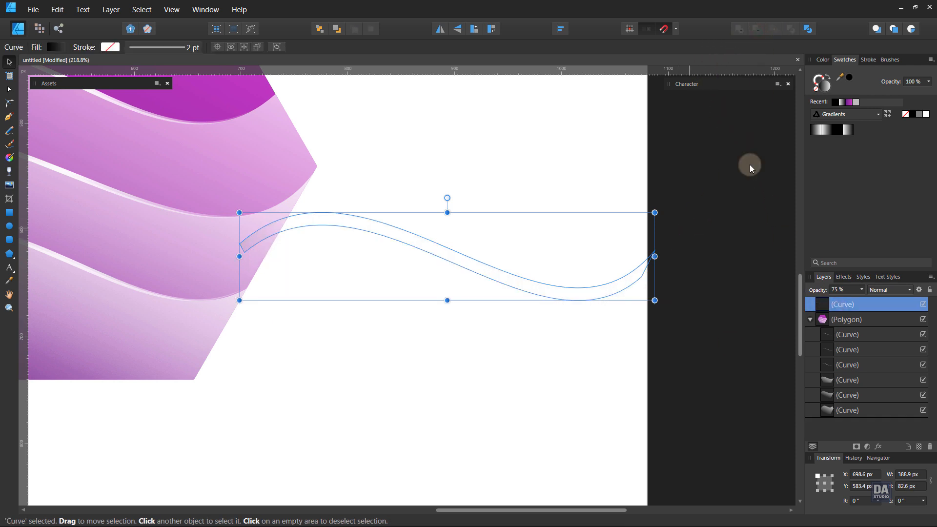
# Redirect the band's fill gradient to run from black at its right end to transparent at its left end
pyautogui.scroll(-3, 446, 283)
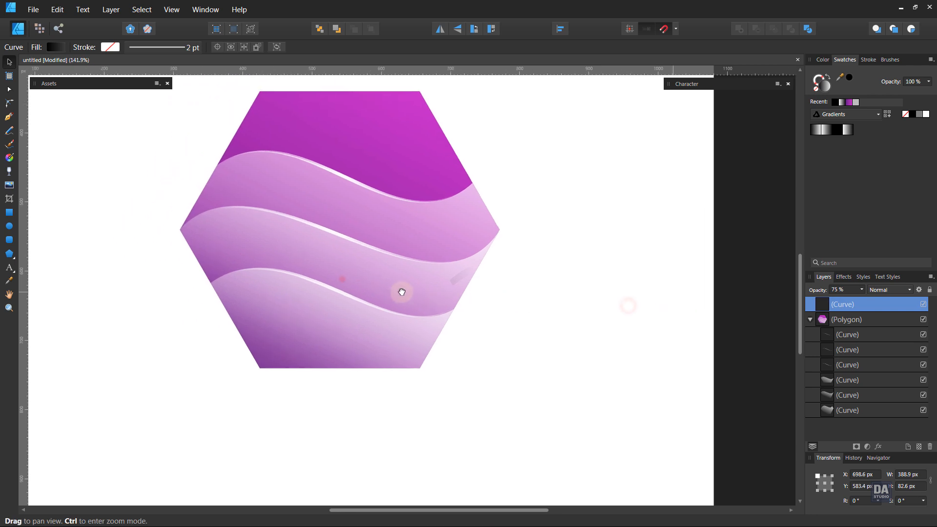
pyautogui.click(9, 158)
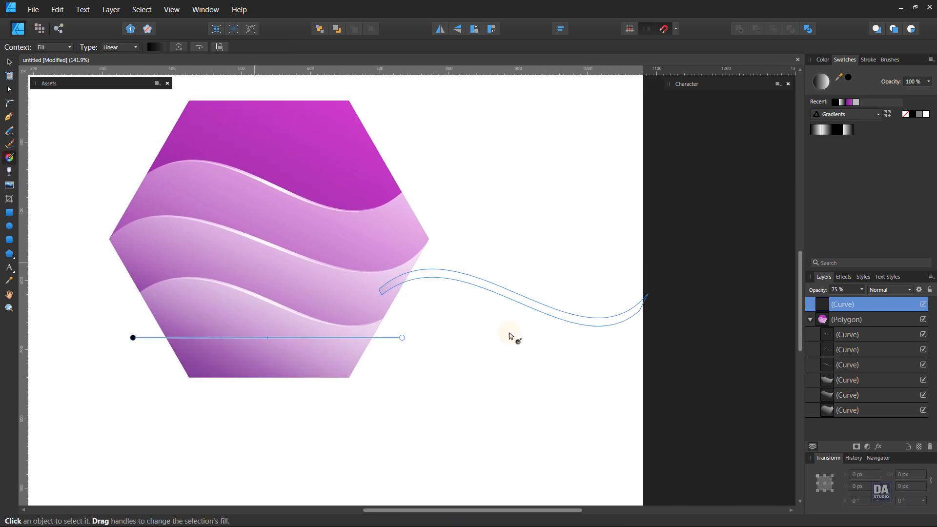
pyautogui.moveTo(648, 367); pyautogui.dragTo(368, 318)
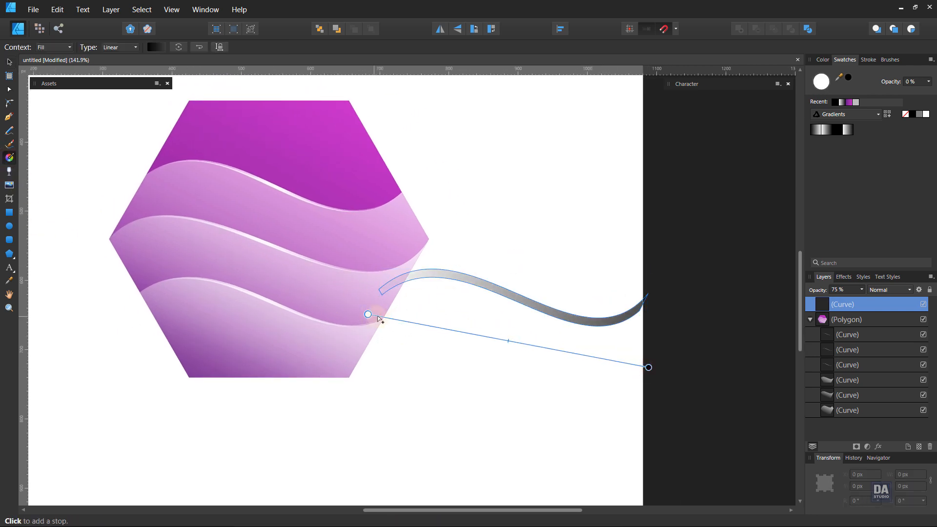
# Move the dark band onto the hexagon so it lies just above the lowest wave's top edge
pyautogui.press('v')
pyautogui.moveTo(590, 318); pyautogui.dragTo(343, 330)
pyautogui.press('space')
pyautogui.moveTo(229, 333); pyautogui.dragTo(372, 386)
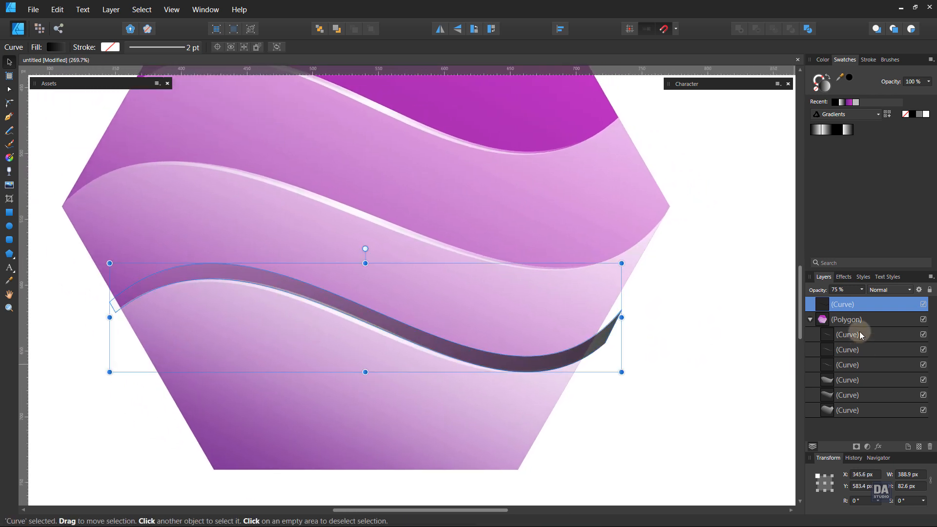
# Apply a Gaussian Blur layer effect to the dark band to soften it into a shadow
pyautogui.click(879, 447)
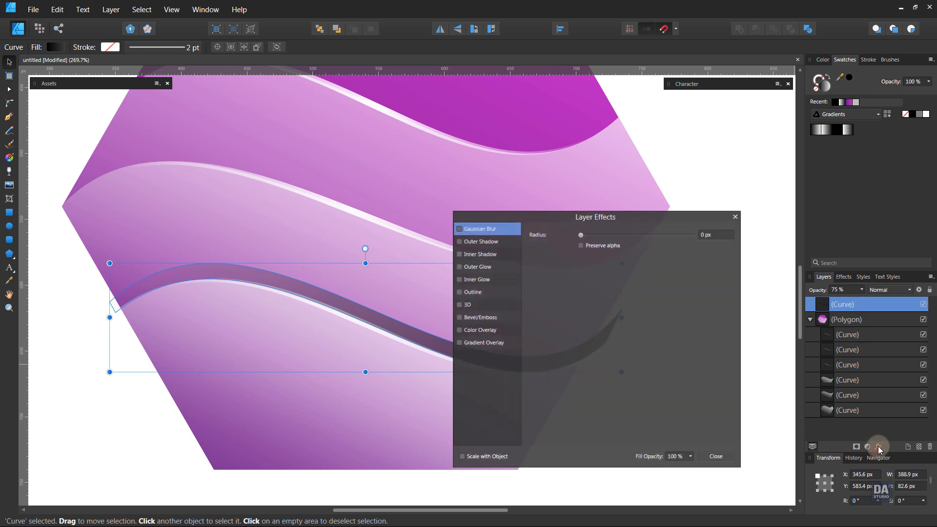
pyautogui.moveTo(581, 234); pyautogui.dragTo(624, 235)
pyautogui.moveTo(695, 214); pyautogui.dragTo(853, 214)
pyautogui.moveTo(779, 235); pyautogui.dragTo(776, 236)
pyautogui.click(885, 458)
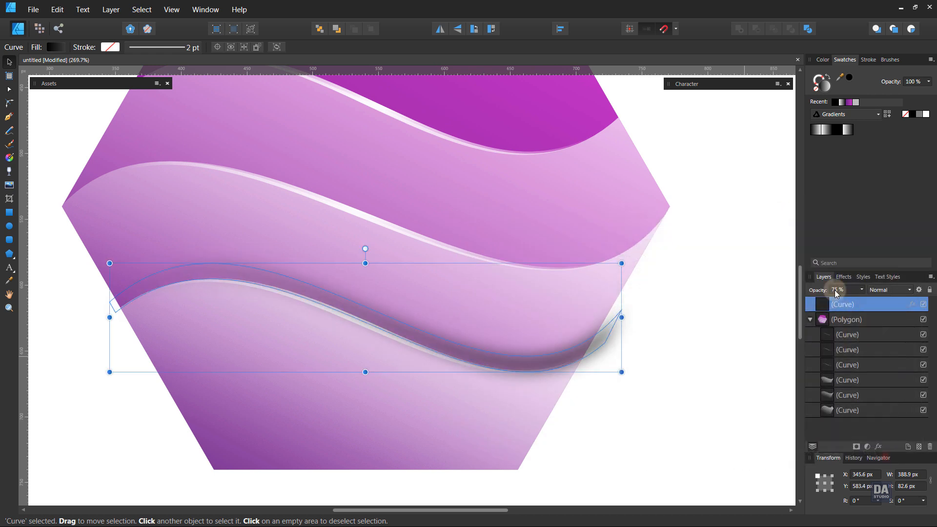
# Set the shadow band's opacity to 25% and its blend mode to Multiply
pyautogui.click(861, 290)
pyautogui.moveTo(846, 300); pyautogui.dragTo(831, 302)
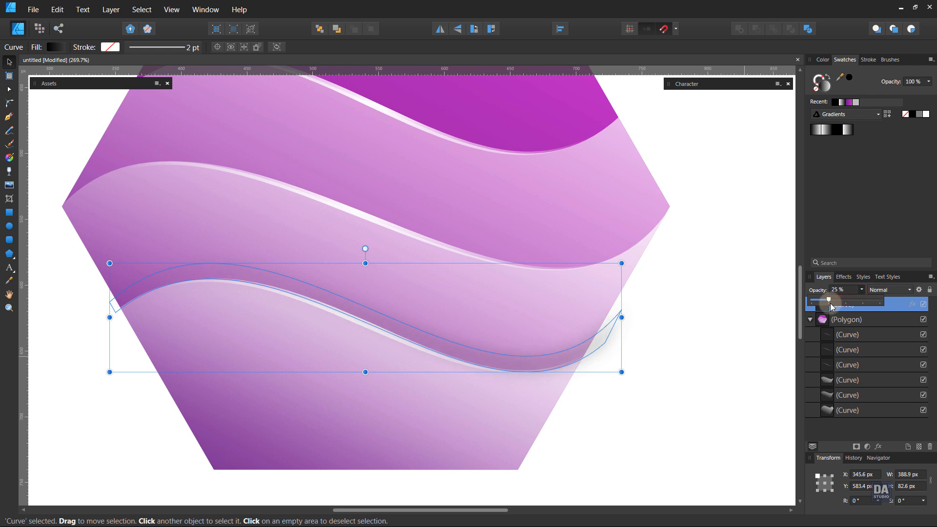
pyautogui.click(879, 290)
pyautogui.click(873, 326)
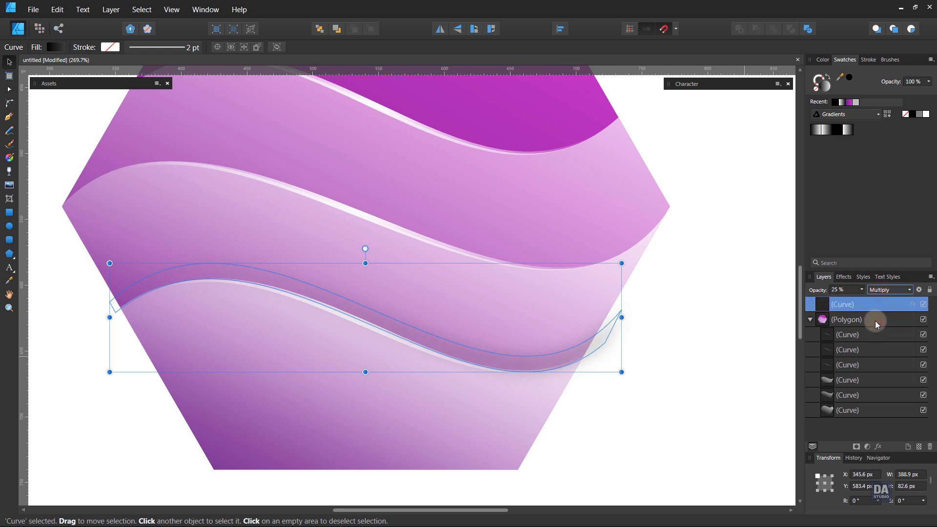
# Clip the shadow band inside the hexagon and send it back to just beneath the lowest wave shape
pyautogui.moveTo(876, 309); pyautogui.dragTo(876, 325)
pyautogui.hotkey('ctrl', '[')
pyautogui.hotkey('ctrl', '[')
pyautogui.hotkey('ctrl', '[')
pyautogui.hotkey('ctrl', '[')
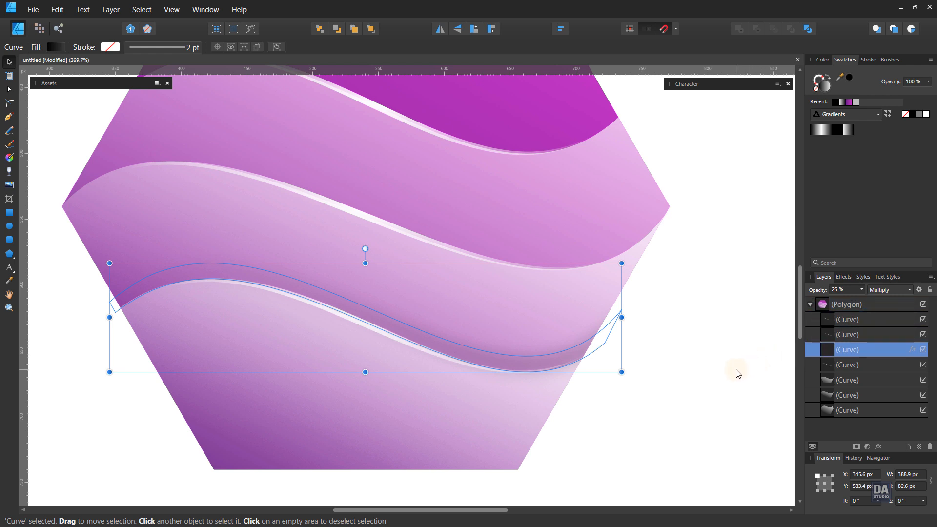
pyautogui.click(737, 373)
pyautogui.press('z')
pyautogui.keyDown('alt'); pyautogui.click(80, 299); pyautogui.keyUp('alt')
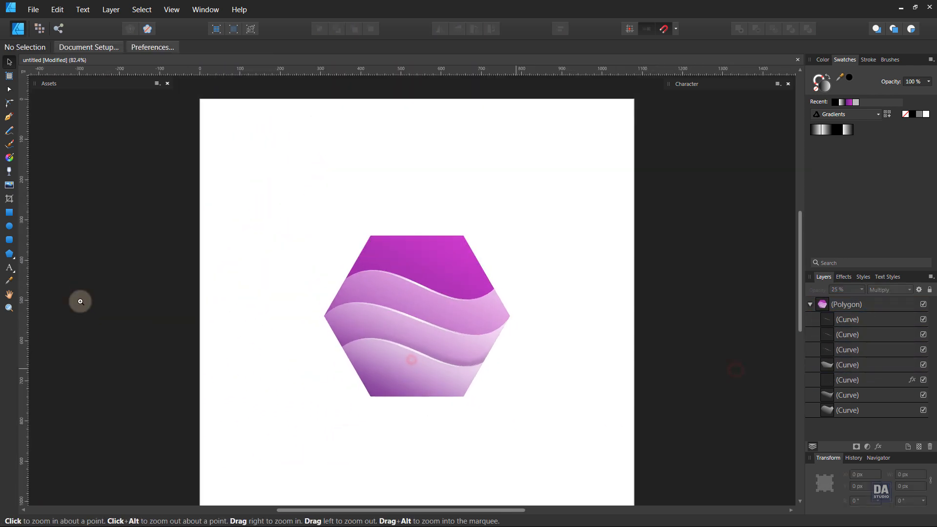
# Raise the opacity of the shadow band above the lowest wave to 50%
pyautogui.keyDown('alt'); pyautogui.click(427, 345); pyautogui.keyUp('alt')
pyautogui.moveTo(333, 347); pyautogui.dragTo(548, 327)
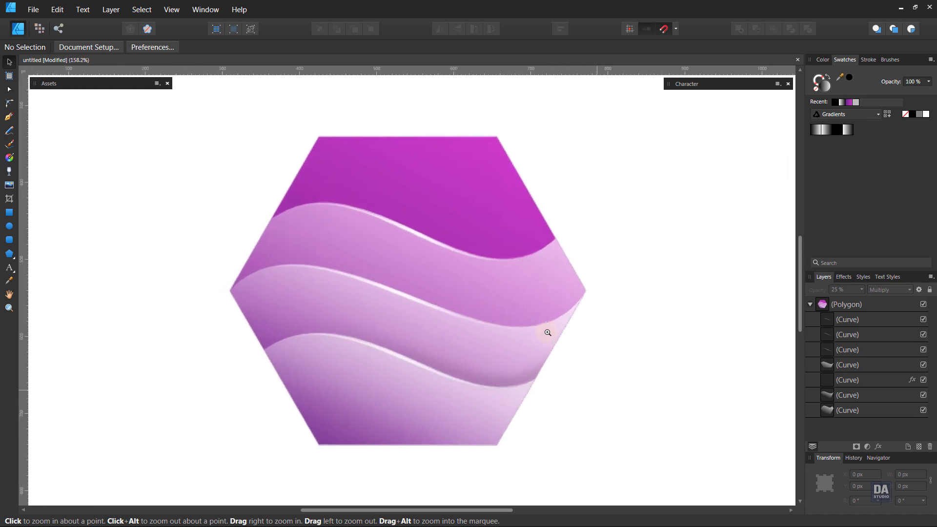
pyautogui.press('v')
pyautogui.click(508, 379)
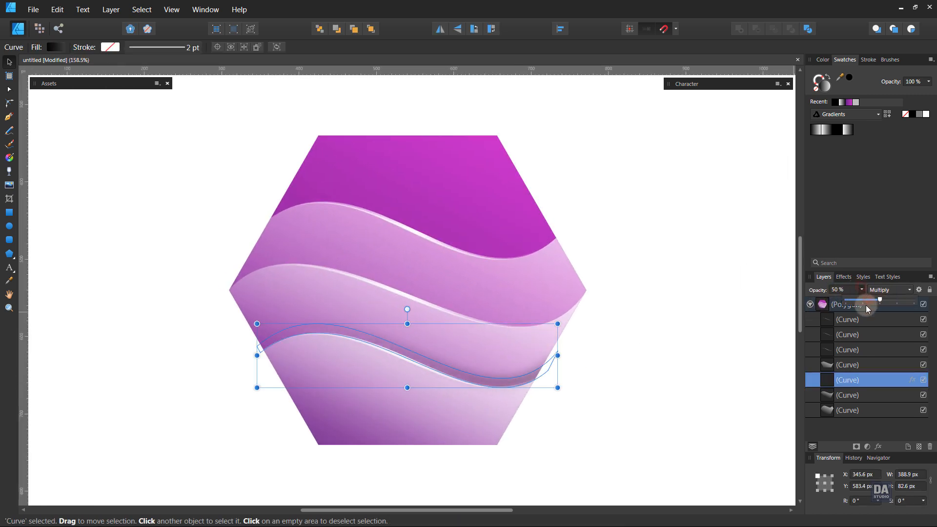
pyautogui.click(620, 383)
pyautogui.scroll(-4, 619, 383)
pyautogui.moveTo(555, 397); pyautogui.dragTo(558, 357)
# Duplicate the middle wave shape twice inside the hexagon
pyautogui.click(452, 347)
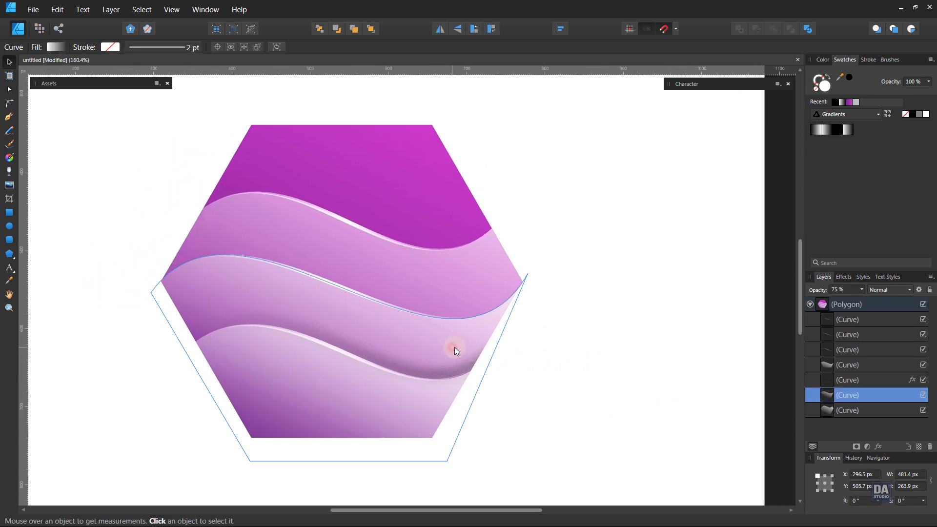
pyautogui.rightClick(833, 395)
pyautogui.click(748, 233)
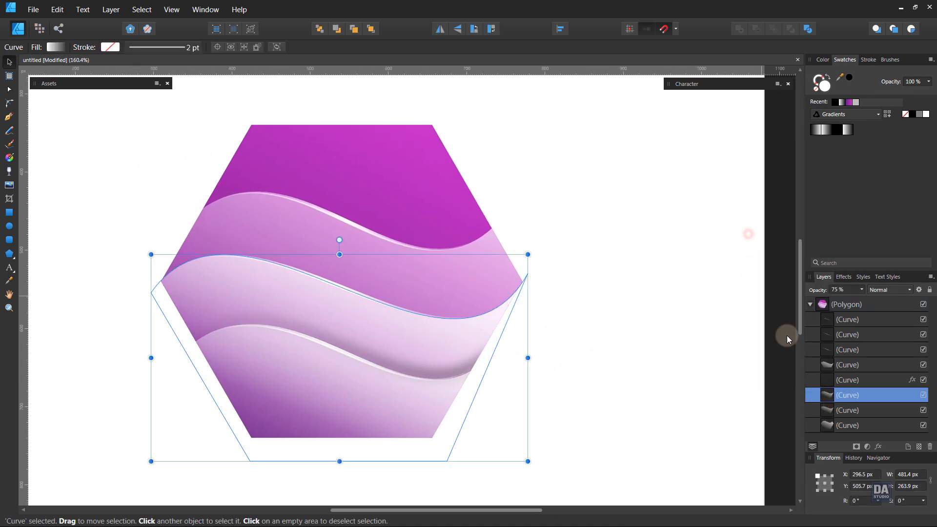
pyautogui.click(846, 412)
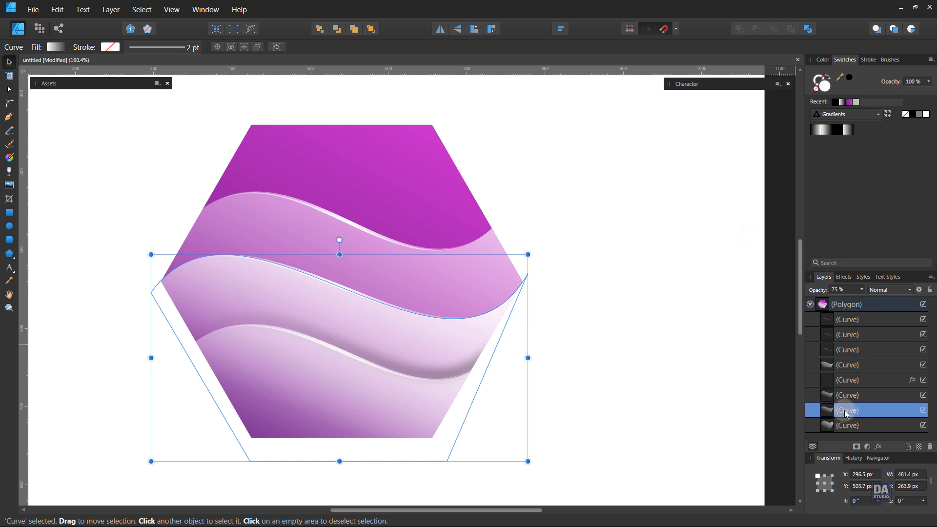
pyautogui.rightClick(845, 410)
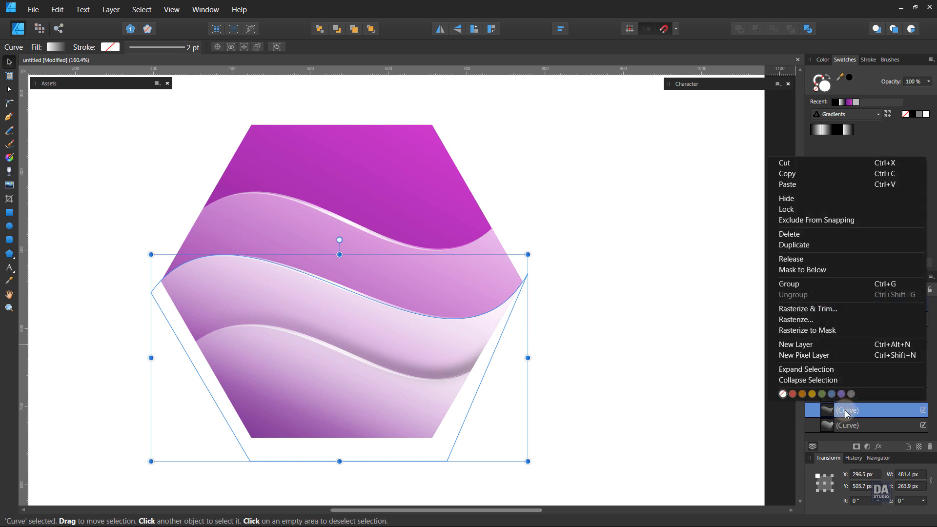
pyautogui.click(819, 246)
# Offset one middle-wave copy slightly upward and subtract the other copy from it to leave a thin band
pyautogui.moveTo(394, 345); pyautogui.dragTo(408, 335)
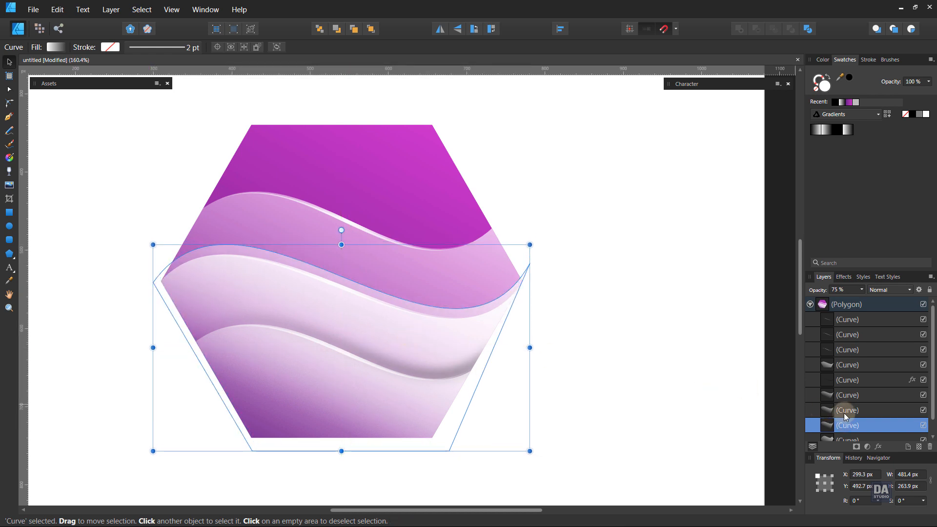
pyautogui.keyDown('shift'); pyautogui.click(844, 413); pyautogui.keyUp('shift')
pyautogui.click(756, 30)
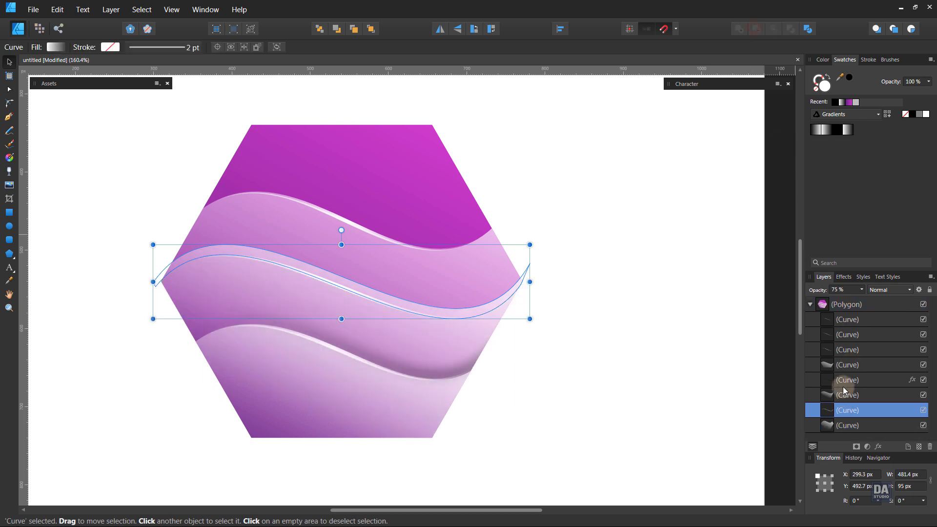
# Fill the new band with the black gradient swatch, at 50% opacity and Multiply blend mode
pyautogui.click(837, 130)
pyautogui.moveTo(860, 290); pyautogui.dragTo(845, 303)
pyautogui.click(887, 291)
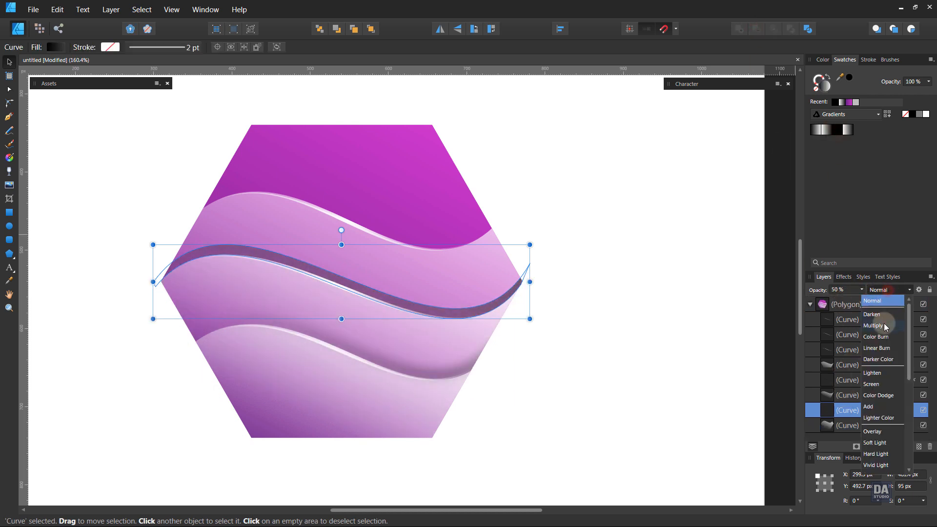
pyautogui.click(884, 323)
# Apply a Gaussian Blur layer effect to the band above the middle wave
pyautogui.click(878, 447)
pyautogui.click(643, 254)
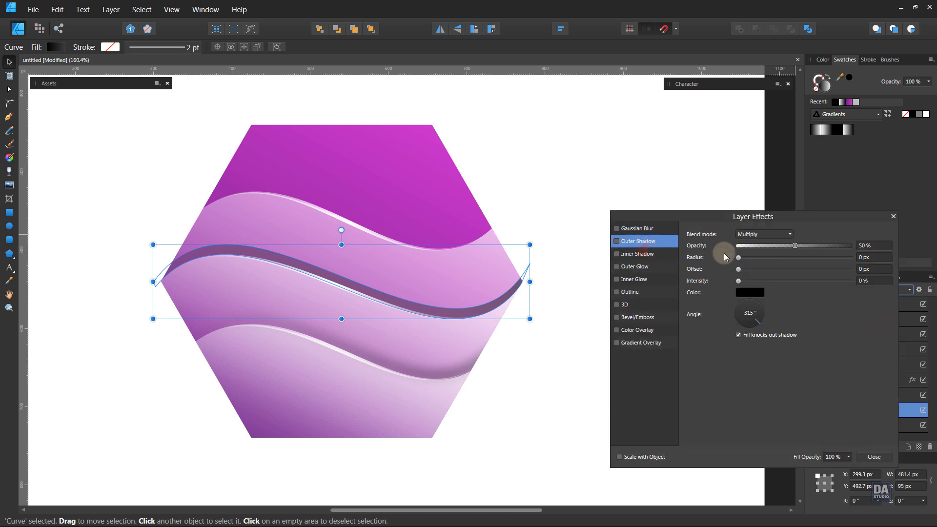
pyautogui.click(643, 228)
pyautogui.moveTo(739, 235); pyautogui.dragTo(789, 238)
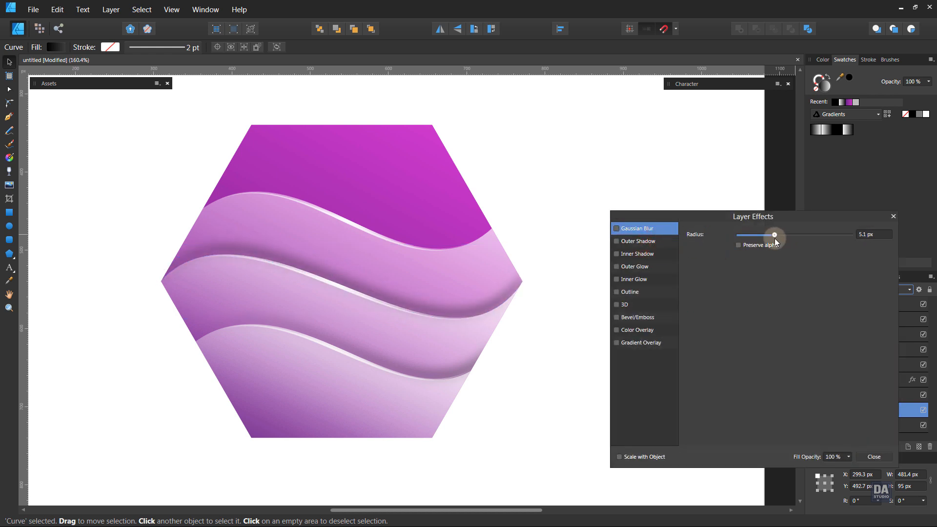
pyautogui.click(874, 457)
# Redirect the blurred band's gradient so it runs from the band's right end to its left end
pyautogui.press('g')
pyautogui.moveTo(510, 341); pyautogui.dragTo(162, 301)
pyautogui.click(9, 62)
pyautogui.click(83, 247)
pyautogui.scroll(-4, 234, 324)
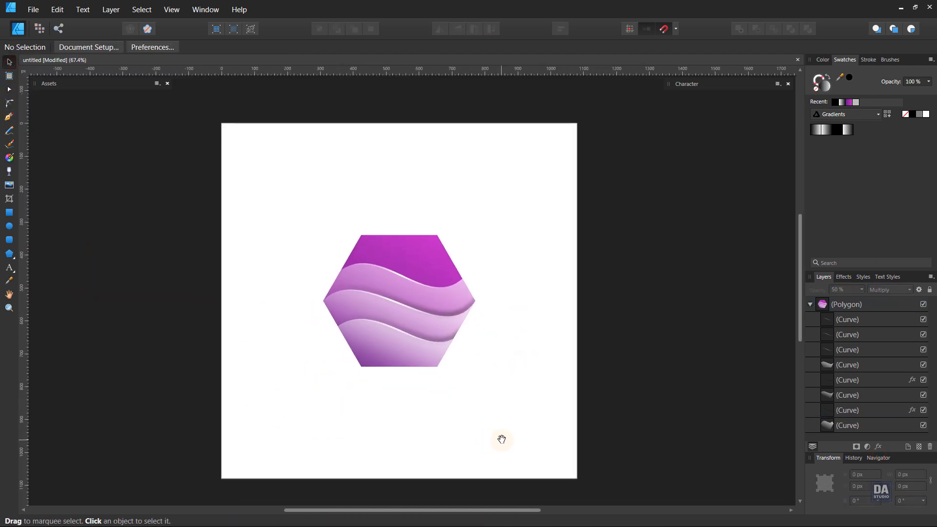
# Round all corners of the hexagon slightly with the Corner tool
pyautogui.click(810, 304)
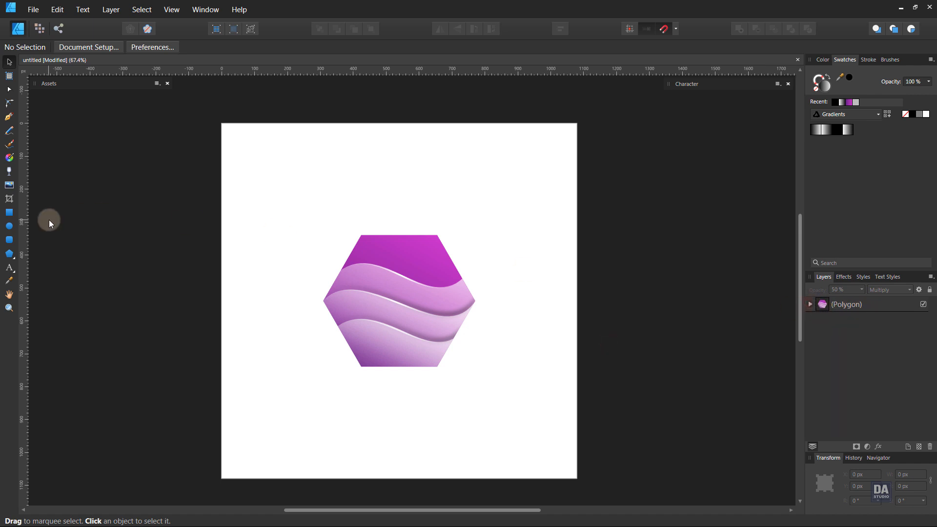
pyautogui.click(371, 309)
pyautogui.click(9, 103)
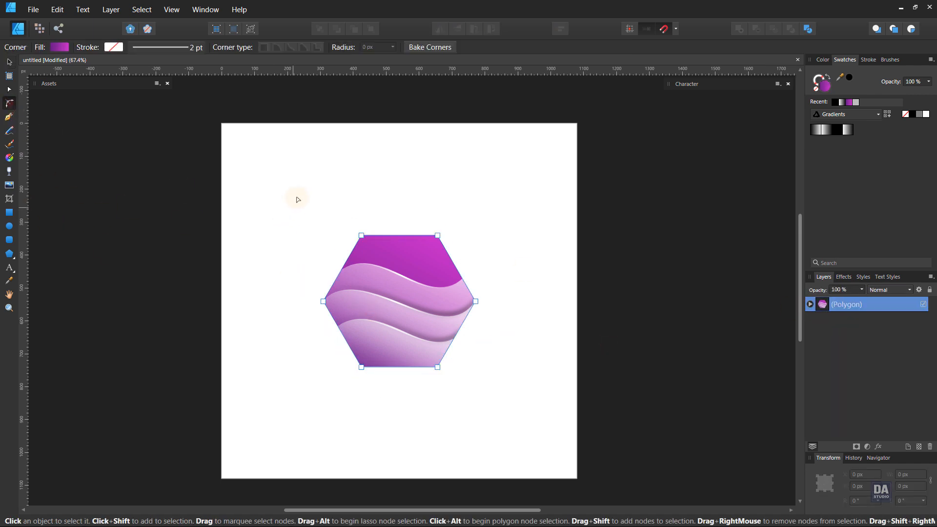
pyautogui.scroll(3, 394, 281)
pyautogui.moveTo(330, 192); pyautogui.dragTo(348, 206)
pyautogui.click(575, 292)
pyautogui.scroll(-4, 533, 311)
pyautogui.scroll(2, 564, 336)
pyautogui.press('v')
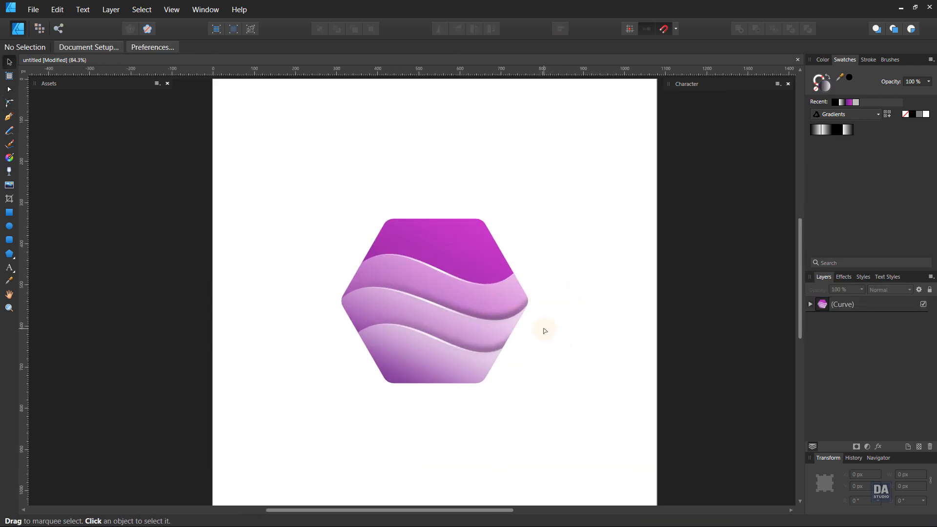
# Draw a rounded square about 697 px wide, centred over the hexagon
pyautogui.hotkey('ctrl', '0')
pyautogui.moveTo(454, 293); pyautogui.dragTo(563, 387)
pyautogui.click(9, 240)
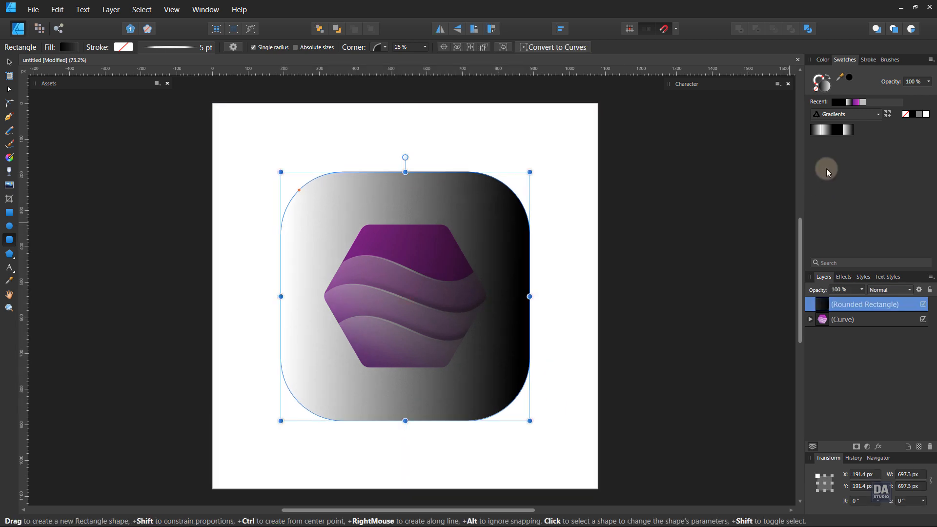
# Give the rounded square a white-to-black linear gradient running diagonally from its upper-left to its lower-right corner
pyautogui.click(824, 132)
pyautogui.press('g')
pyautogui.moveTo(306, 191); pyautogui.dragTo(512, 403)
# Change the gradient's black stop to a near-white grey with lightness 97
pyautogui.click(156, 47)
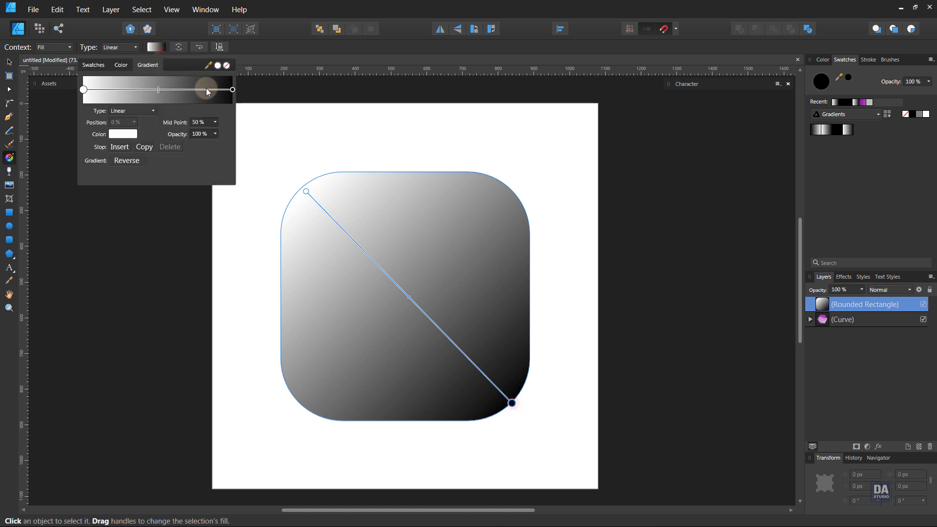
pyautogui.click(123, 134)
pyautogui.moveTo(116, 190); pyautogui.dragTo(104, 225)
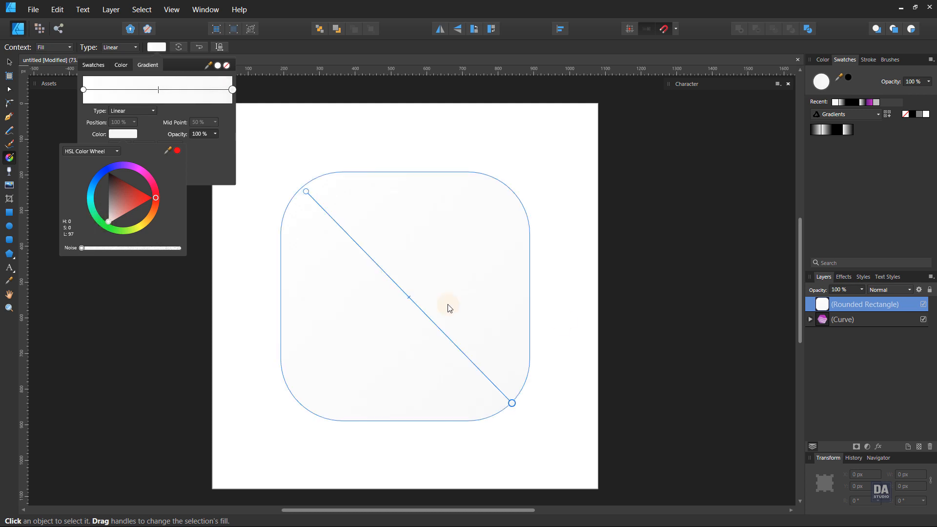
# Move the rounded square behind the hexagon in the layer order
pyautogui.moveTo(865, 307); pyautogui.dragTo(813, 347)
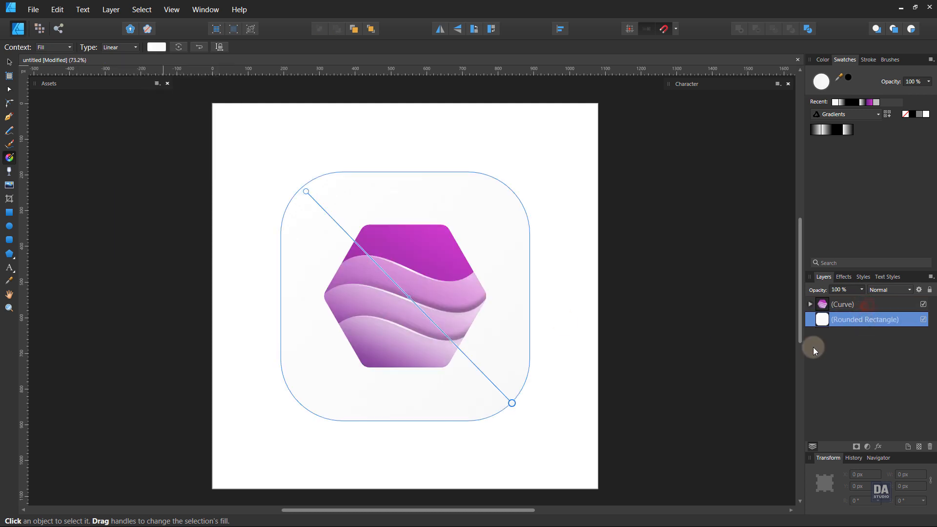
pyautogui.press('v')
pyautogui.click(578, 346)
# Add a faint, soft Outer Shadow layer effect to the rounded square, offset toward its lower right
pyautogui.click(524, 372)
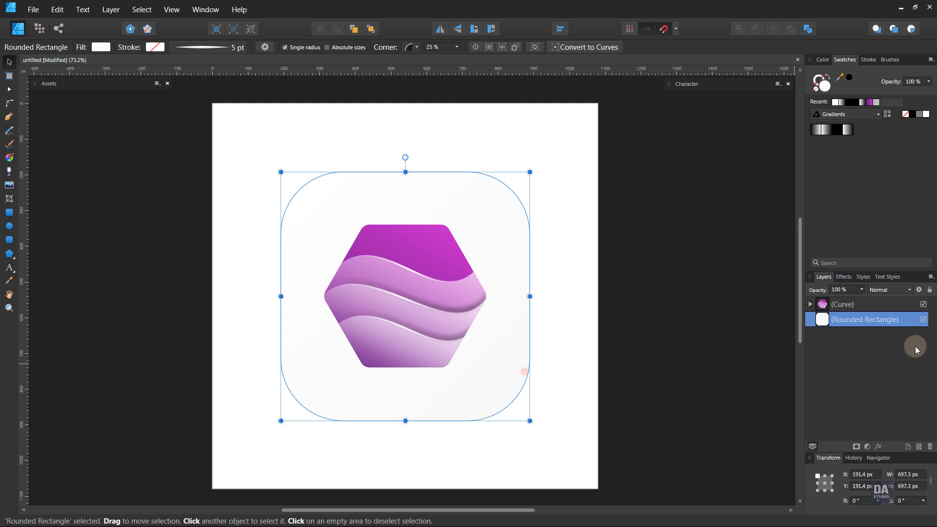
pyautogui.click(877, 447)
pyautogui.click(638, 241)
pyautogui.moveTo(770, 261); pyautogui.dragTo(801, 262)
pyautogui.moveTo(739, 269); pyautogui.dragTo(834, 271)
pyautogui.moveTo(795, 246); pyautogui.dragTo(749, 247)
pyautogui.click(875, 456)
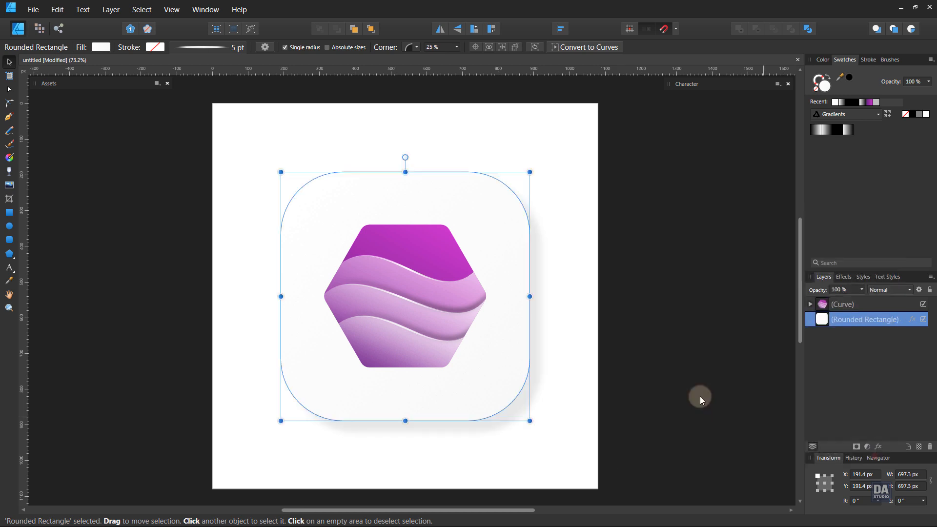
pyautogui.click(682, 386)
# Draw a 1080 × 1080 px rectangle covering the whole artboard and place it behind all other objects
pyautogui.click(9, 213)
pyautogui.moveTo(213, 103); pyautogui.dragTo(598, 489)
pyautogui.moveTo(859, 304); pyautogui.dragTo(869, 380)
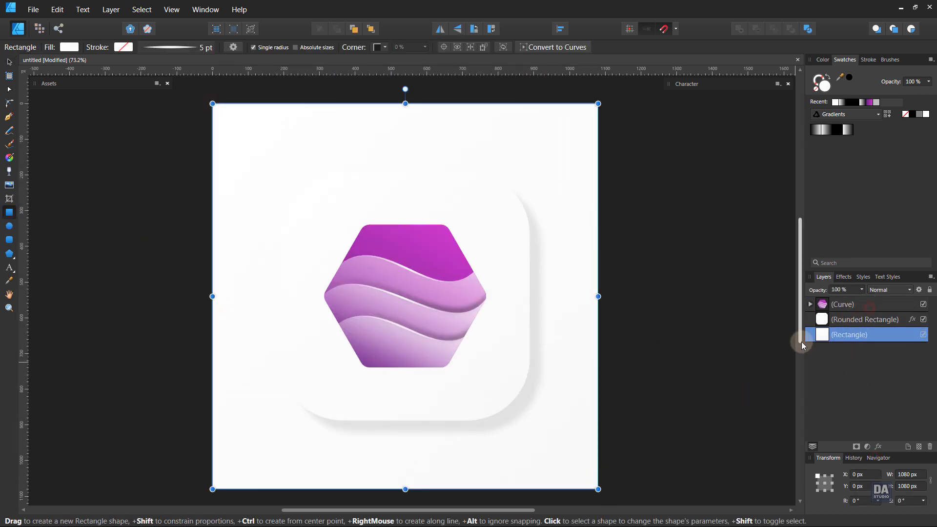
# Fill the background rectangle with a light grey from the Greys palette and refine its colour to #F6F6F6
pyautogui.click(847, 114)
pyautogui.click(833, 140)
pyautogui.click(847, 115)
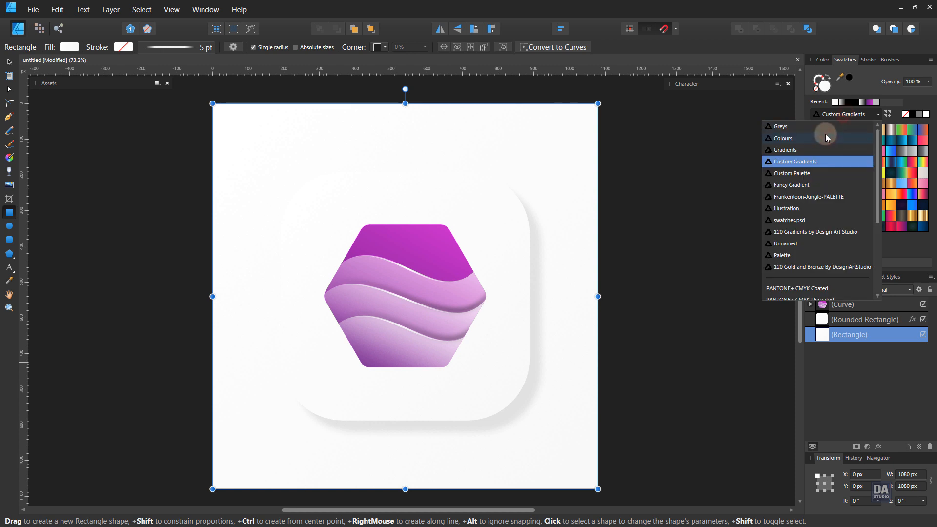
pyautogui.click(847, 139)
pyautogui.click(902, 141)
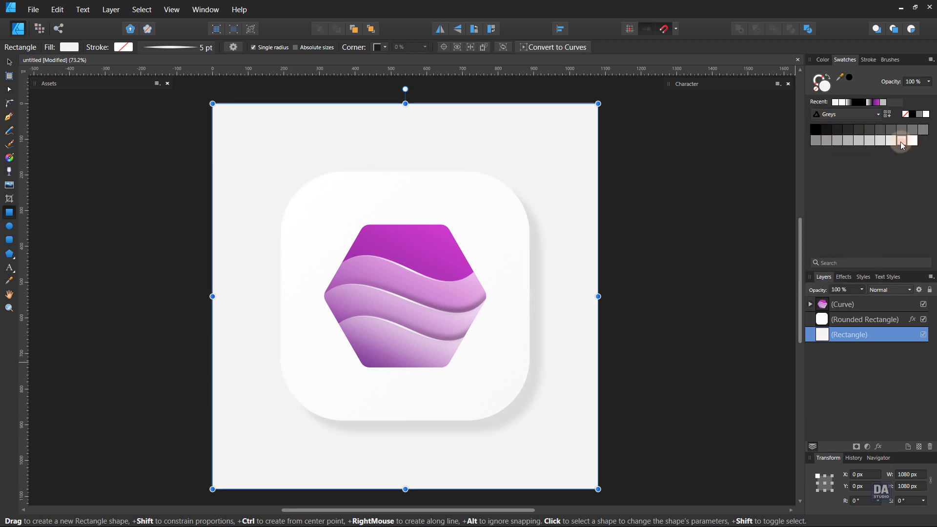
pyautogui.doubleClick(829, 89)
pyautogui.moveTo(548, 142); pyautogui.dragTo(844, 136)
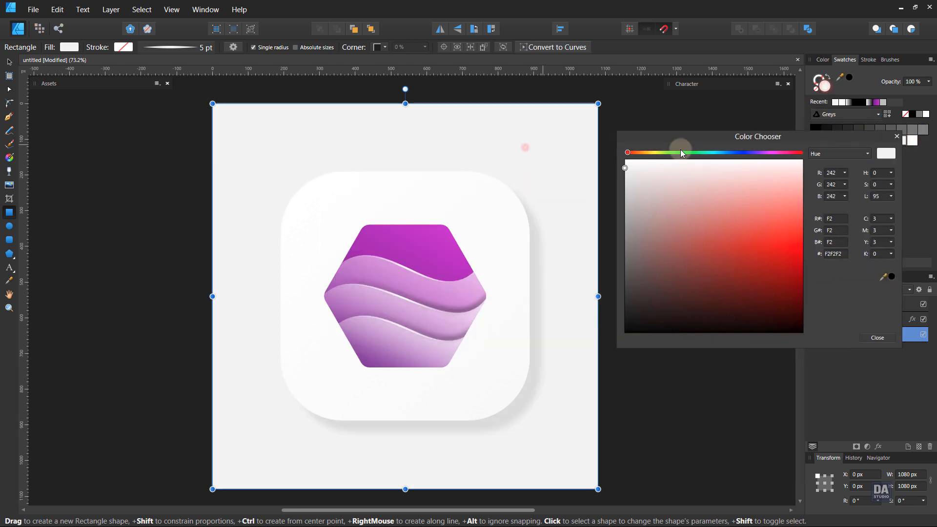
pyautogui.click(623, 163)
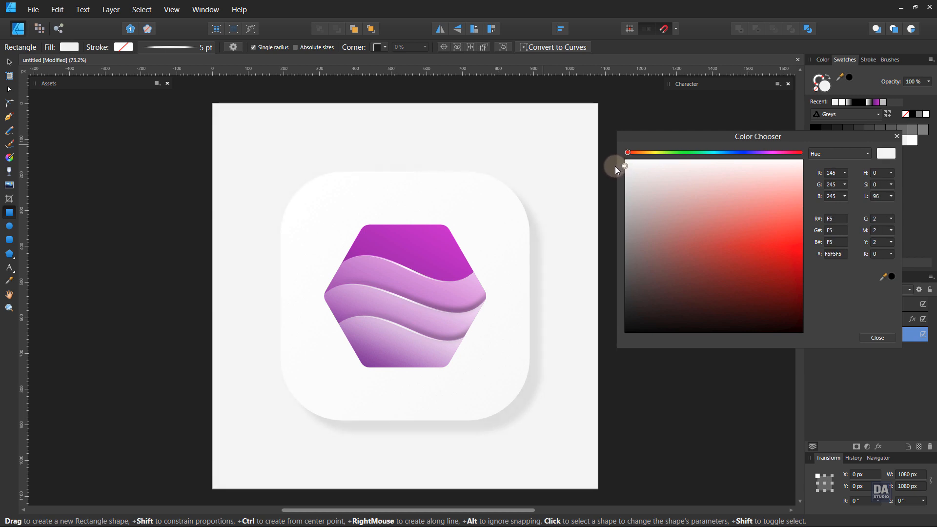
pyautogui.click(881, 336)
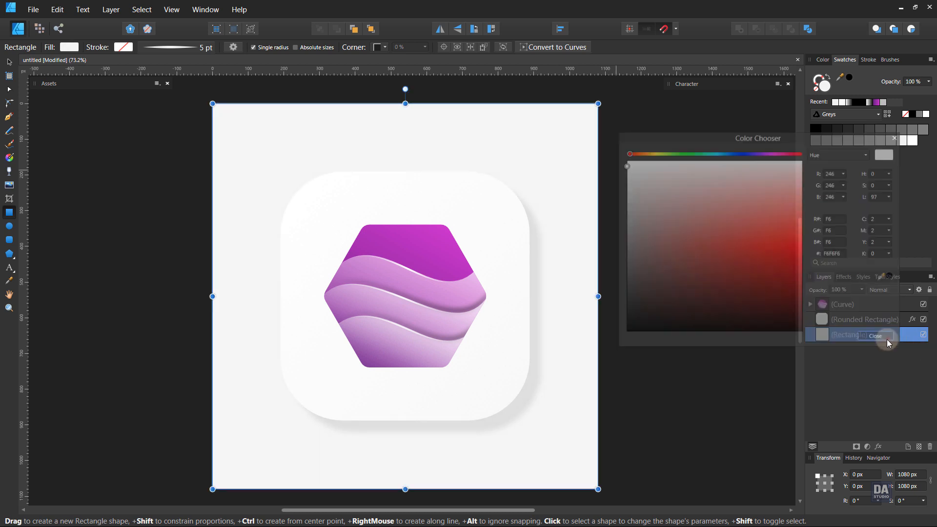
pyautogui.click(649, 355)
# Draw a closed long-shadow shape with the Pen tool, from the rounded square's opposite corners to the artboard's lower-right corner
pyautogui.scroll(-2, 539, 320)
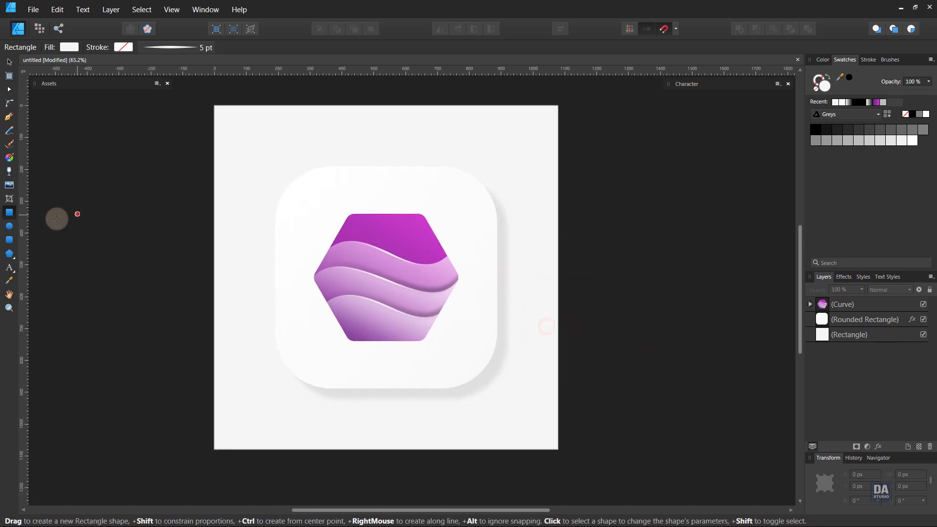
pyautogui.click(9, 117)
pyautogui.click(287, 366)
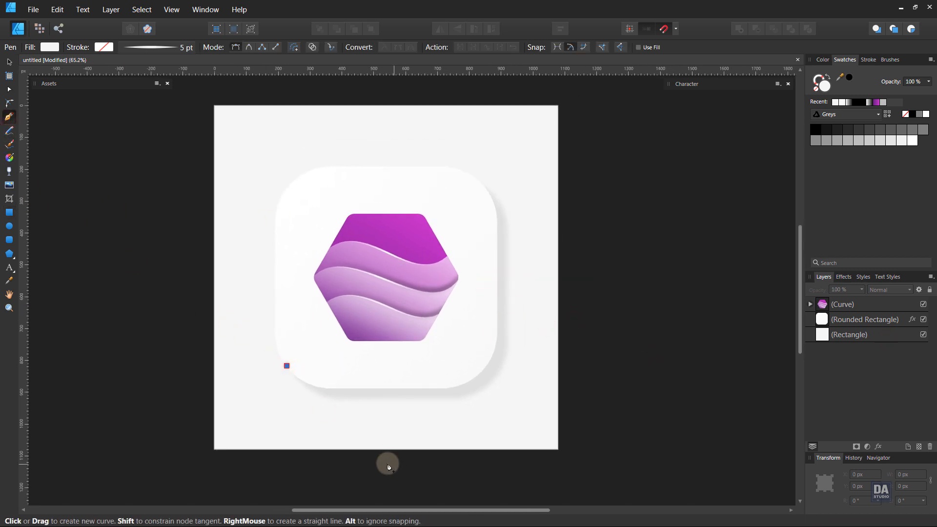
pyautogui.click(365, 449)
pyautogui.click(559, 449)
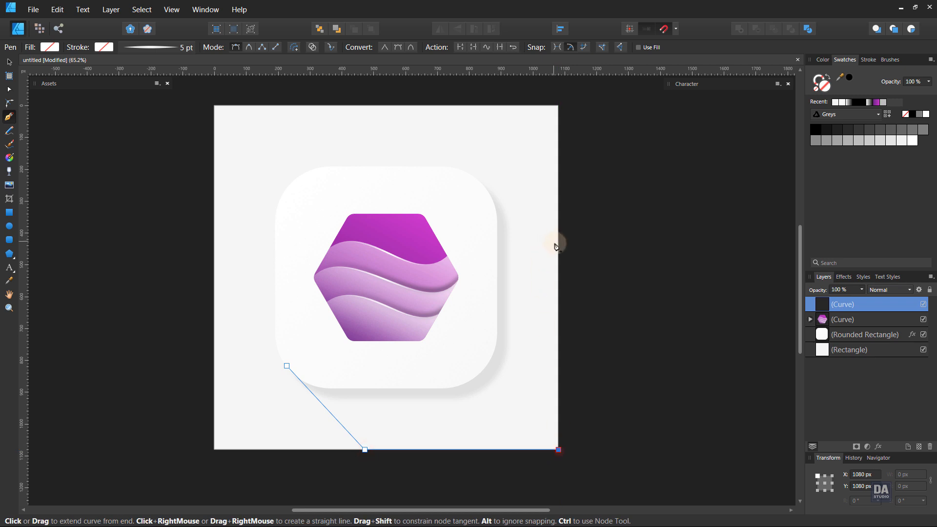
pyautogui.click(480, 181)
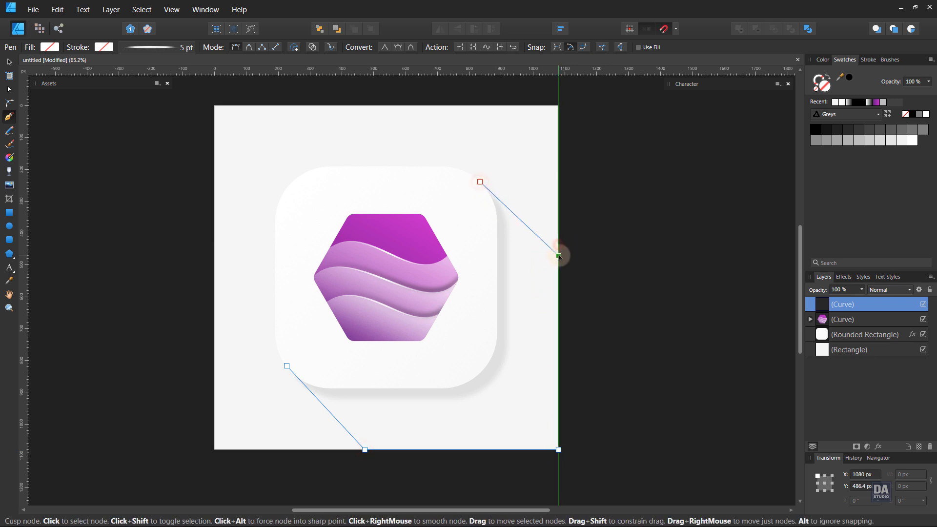
pyautogui.click(286, 365)
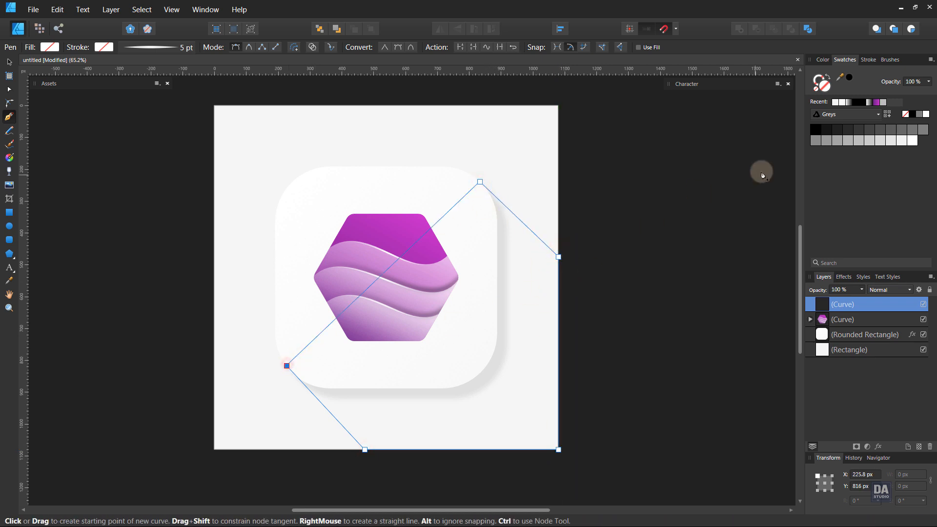
# Fill the long-shadow shape with the black-to-transparent gradient swatch, running diagonally from upper left to lower right
pyautogui.click(845, 119)
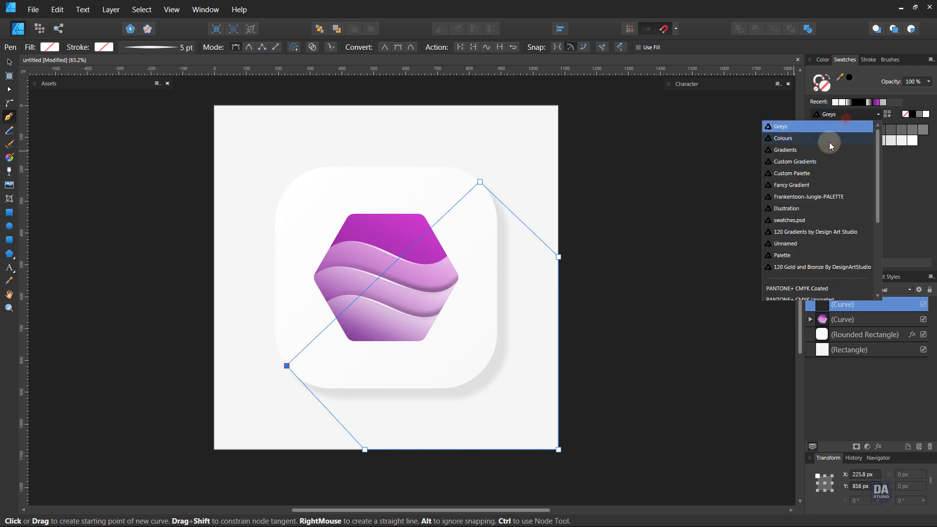
pyautogui.click(828, 147)
pyautogui.click(836, 133)
pyautogui.press('g')
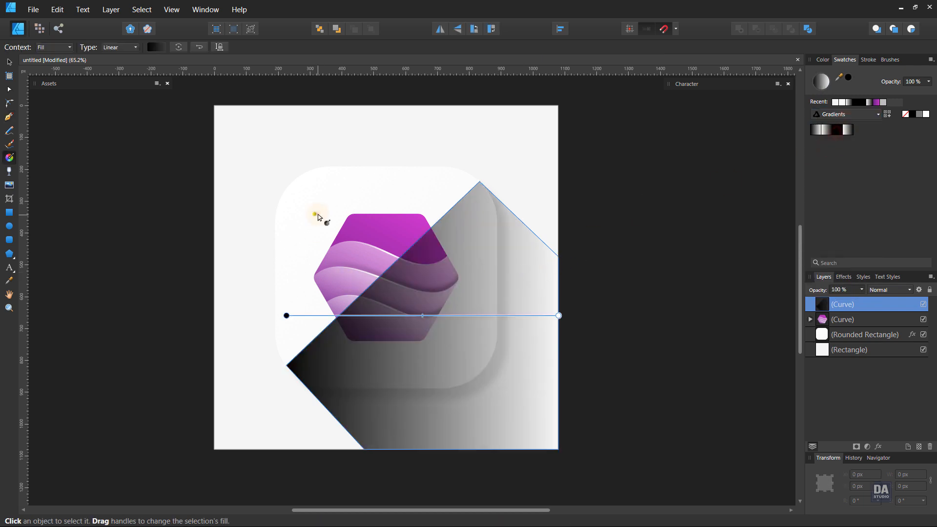
pyautogui.moveTo(315, 214)
pyautogui.mouseDown()
pyautogui.moveTo(510, 347)
pyautogui.moveTo(500, 393)
pyautogui.moveTo(483, 384)
pyautogui.mouseUp()
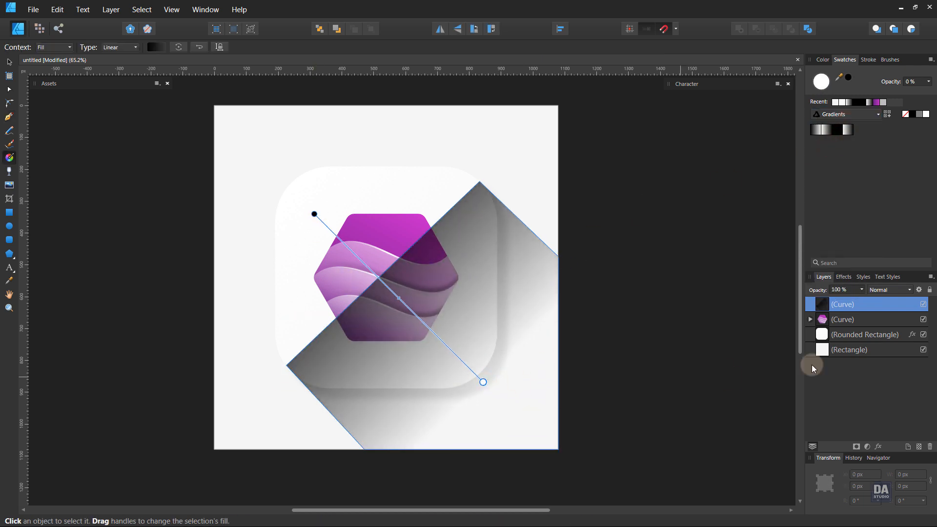
# Set the long shadow's opacity to 10% and clip it inside the background rectangle
pyautogui.click(861, 289)
pyautogui.moveTo(862, 300); pyautogui.dragTo(801, 300)
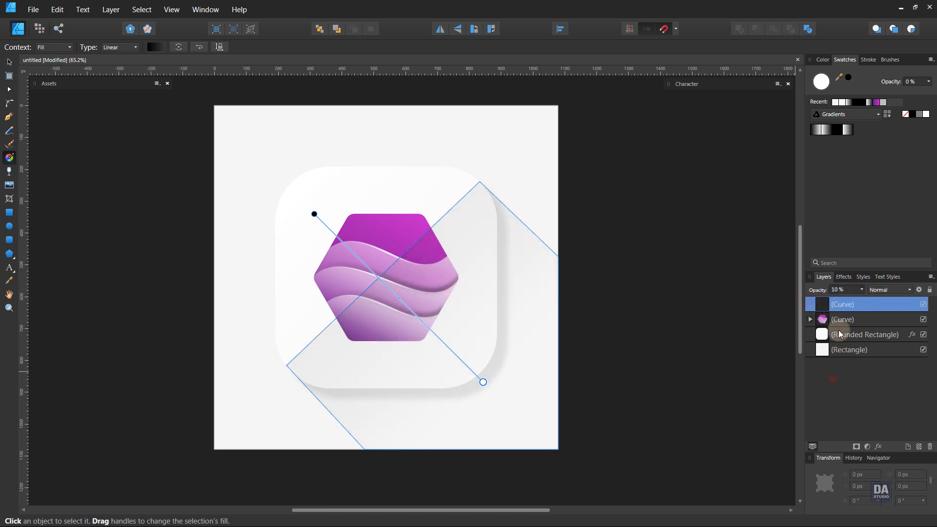
pyautogui.moveTo(858, 307); pyautogui.dragTo(851, 375)
pyautogui.moveTo(852, 355); pyautogui.dragTo(852, 355)
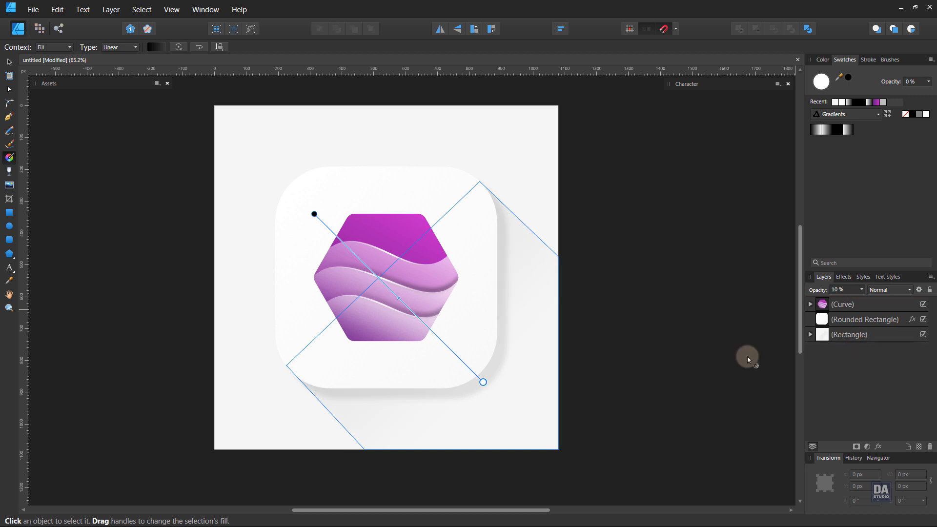
pyautogui.click(9, 62)
pyautogui.click(127, 223)
pyautogui.scroll(-2, 634, 339)
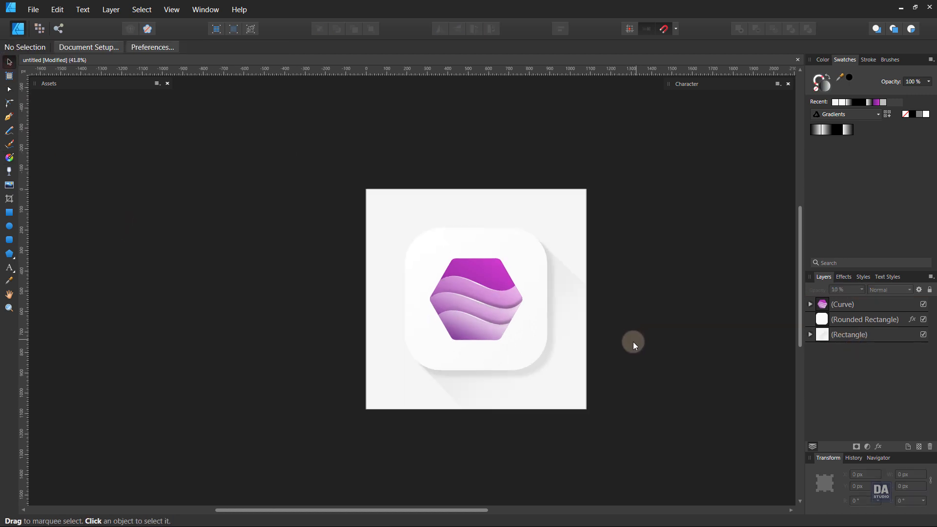
pyautogui.scroll(4, 610, 358)
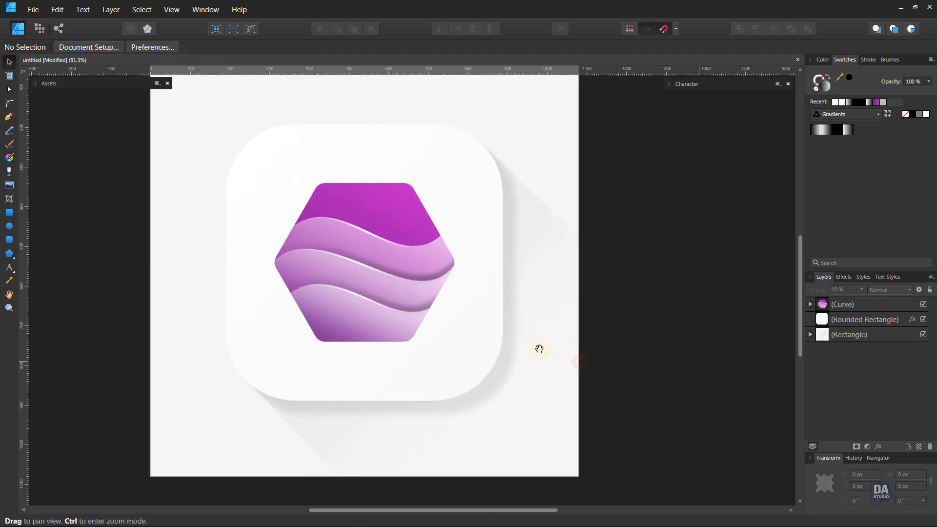
pyautogui.click(439, 293)
pyautogui.moveTo(483, 308); pyautogui.dragTo(456, 293)
pyautogui.click(571, 273)
pyautogui.scroll(-2, 468, 288)
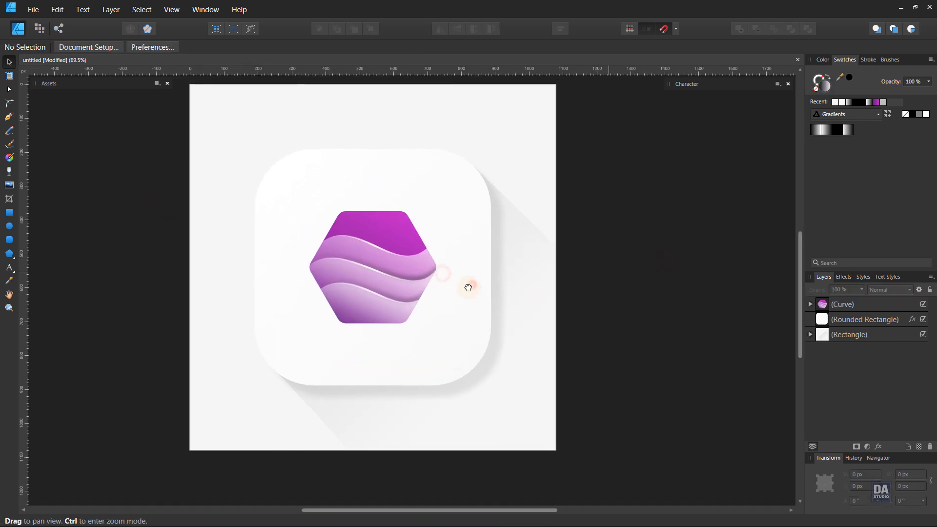